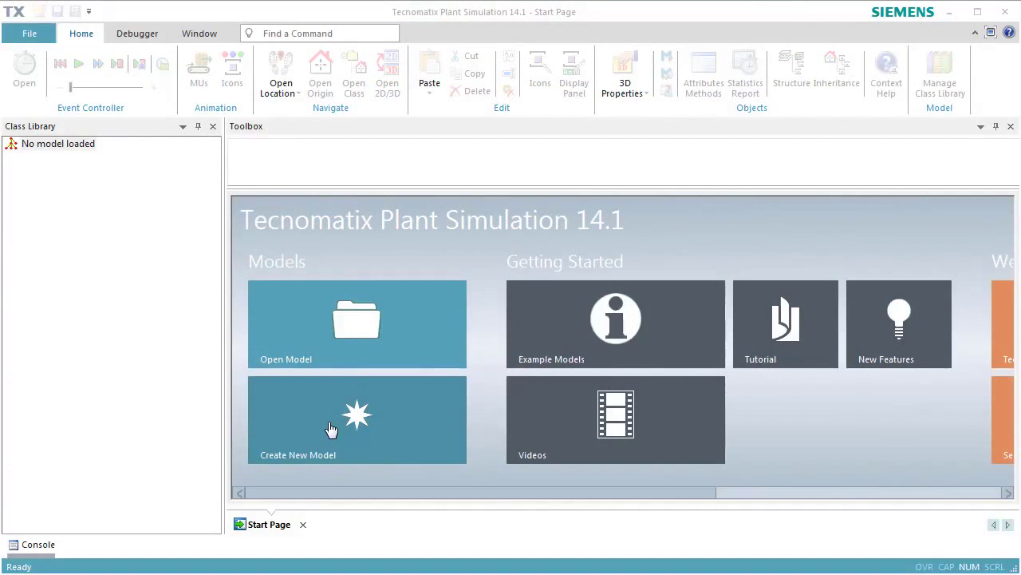
# Create a new 3D model from the Start Page.
pyautogui.click(330, 428)
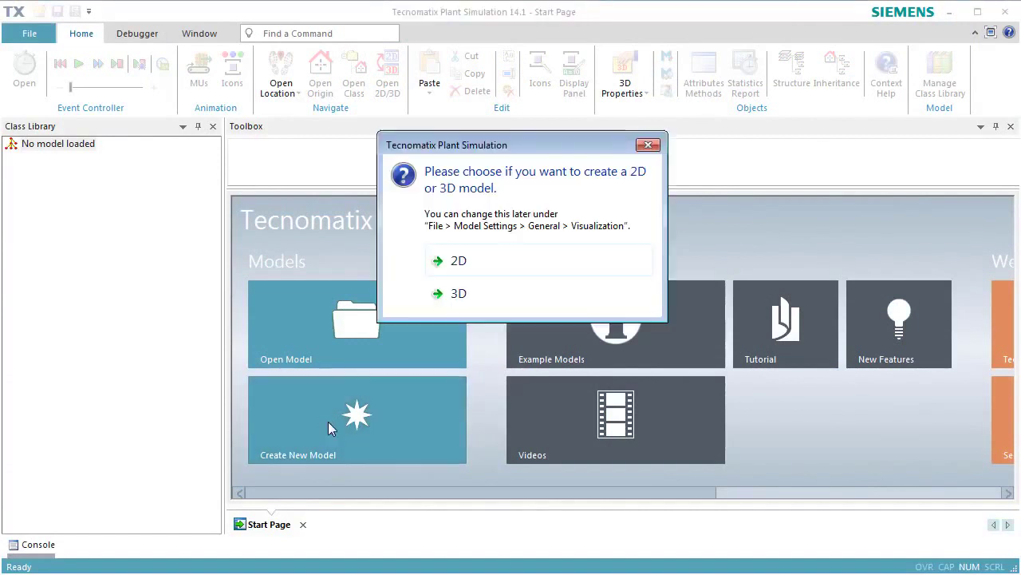
pyautogui.click(449, 289)
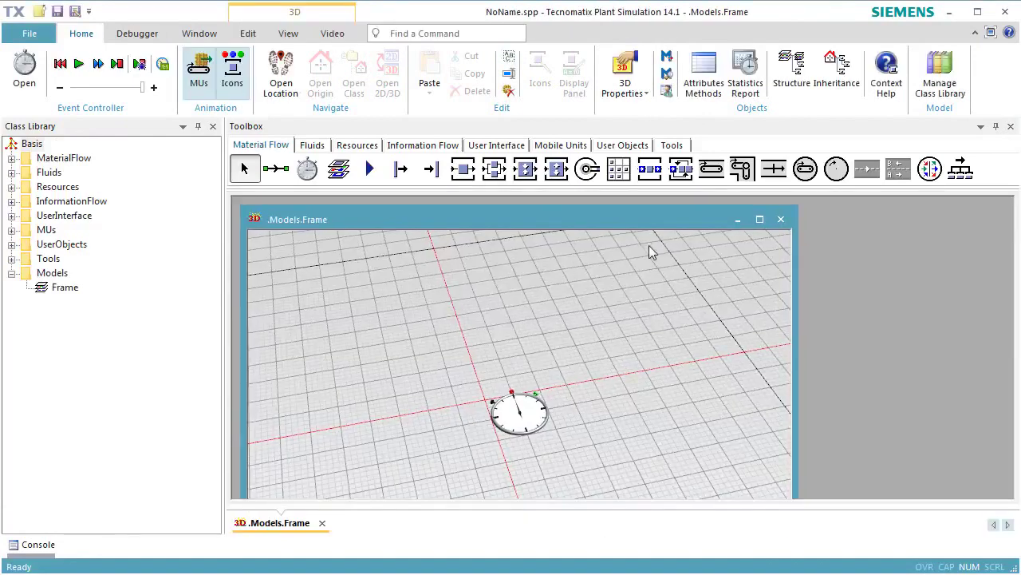
# Maximize the Frame window, switch on Planning View, and pan so the EventController sits top-left.
pyautogui.click(760, 219)
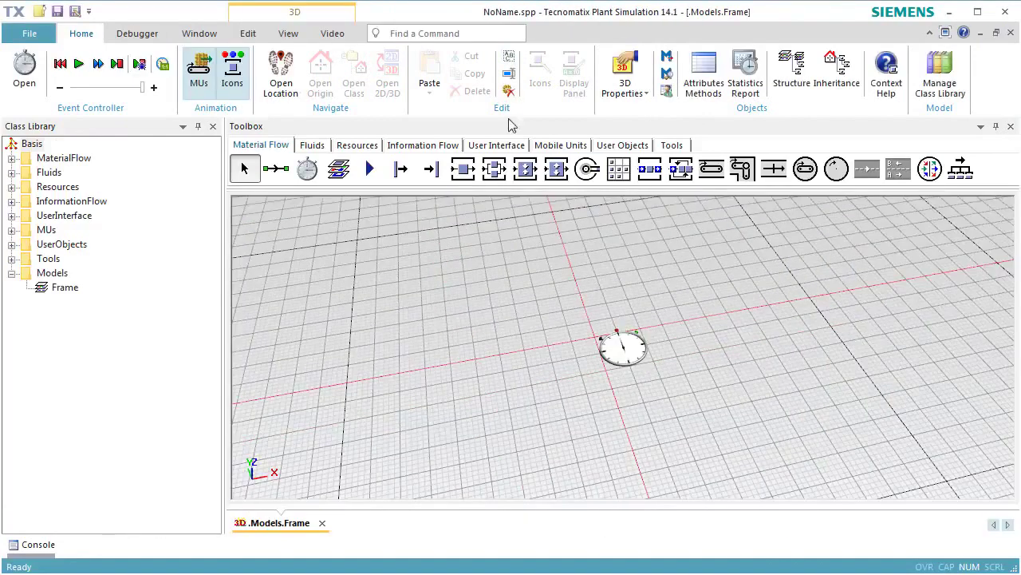
pyautogui.click(288, 34)
pyautogui.click(448, 95)
pyautogui.moveTo(834, 423); pyautogui.dragTo(471, 304)
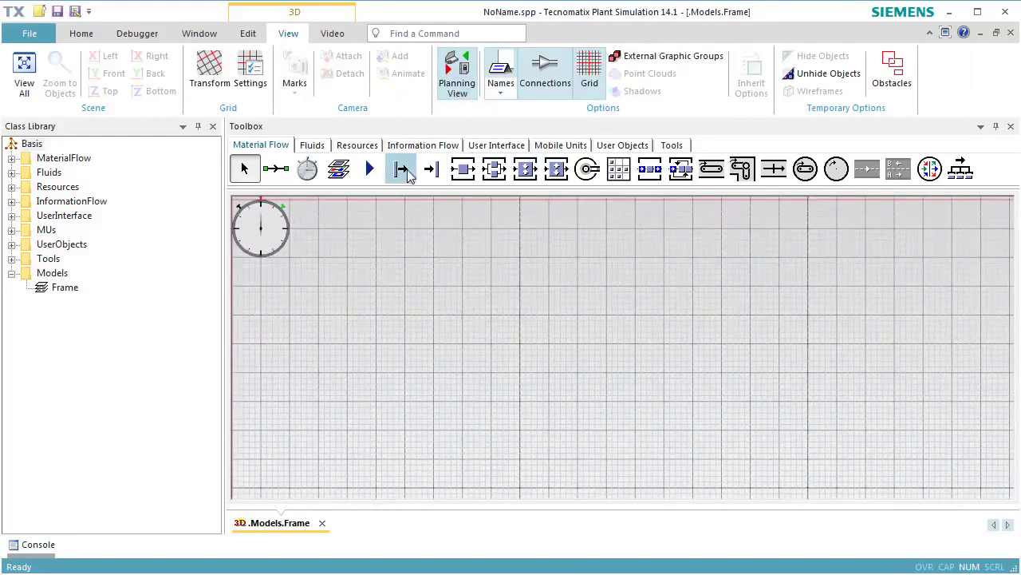
# Insert a Source and Station on the left, and a second Station and Drain on the right.
pyautogui.click(401, 169)
pyautogui.click(256, 364)
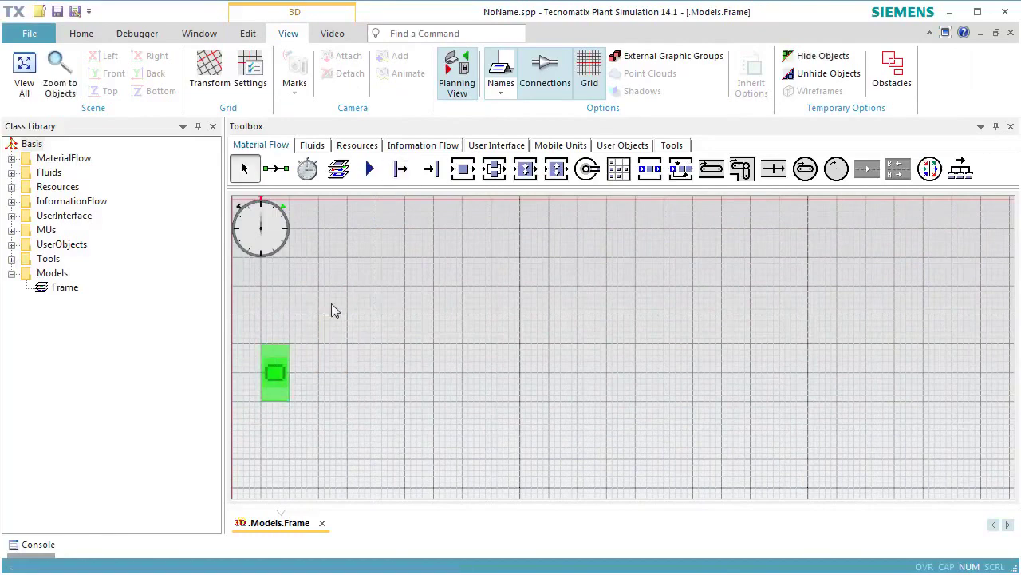
pyautogui.click(463, 168)
pyautogui.click(321, 367)
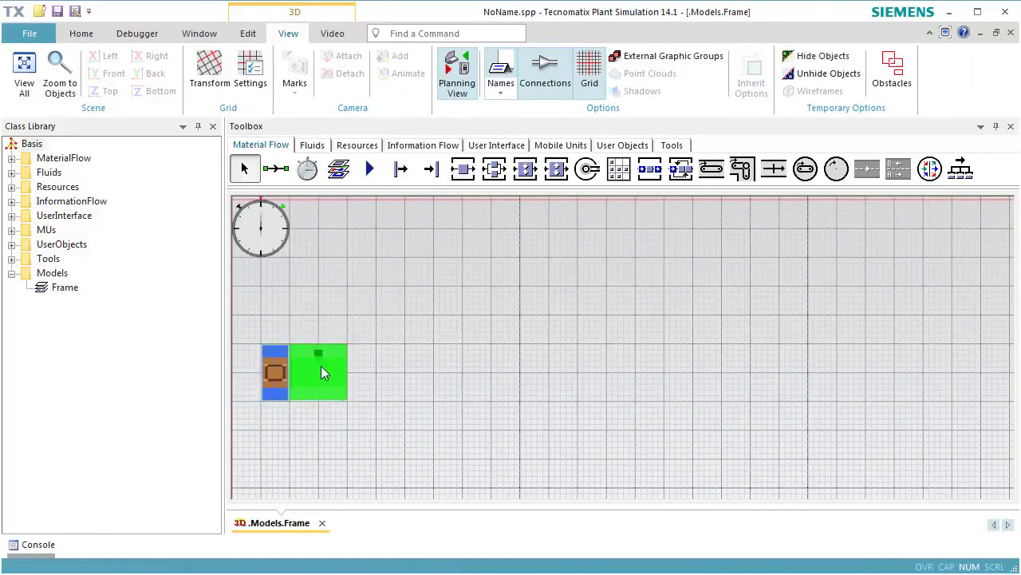
pyautogui.click(462, 169)
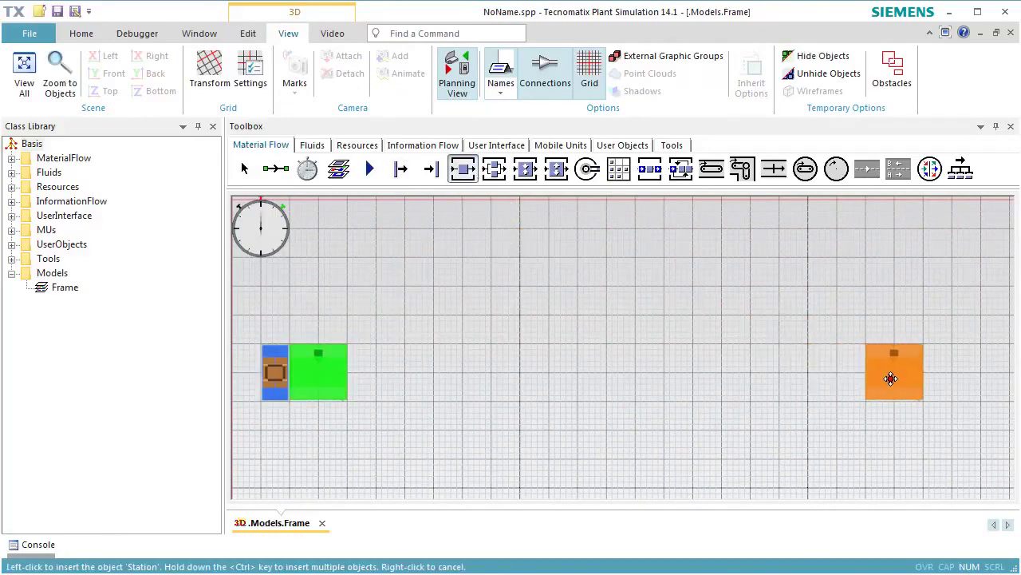
pyautogui.click(848, 378)
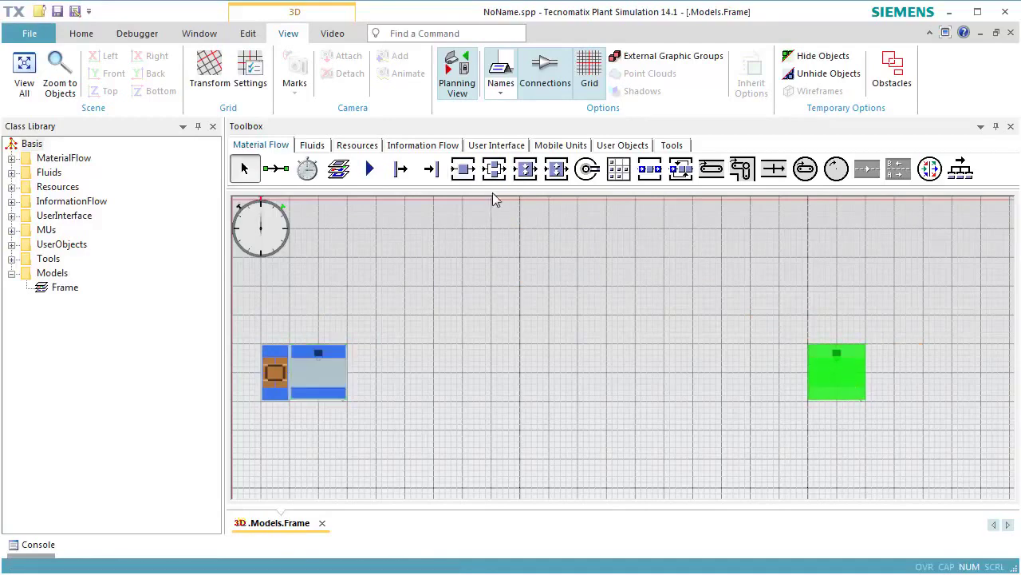
pyautogui.click(431, 168)
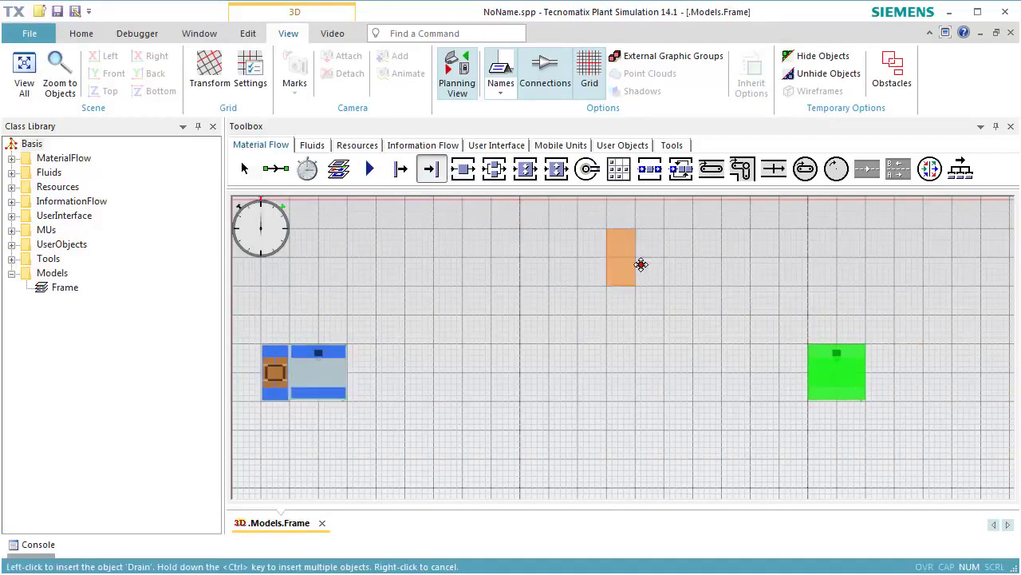
pyautogui.click(894, 377)
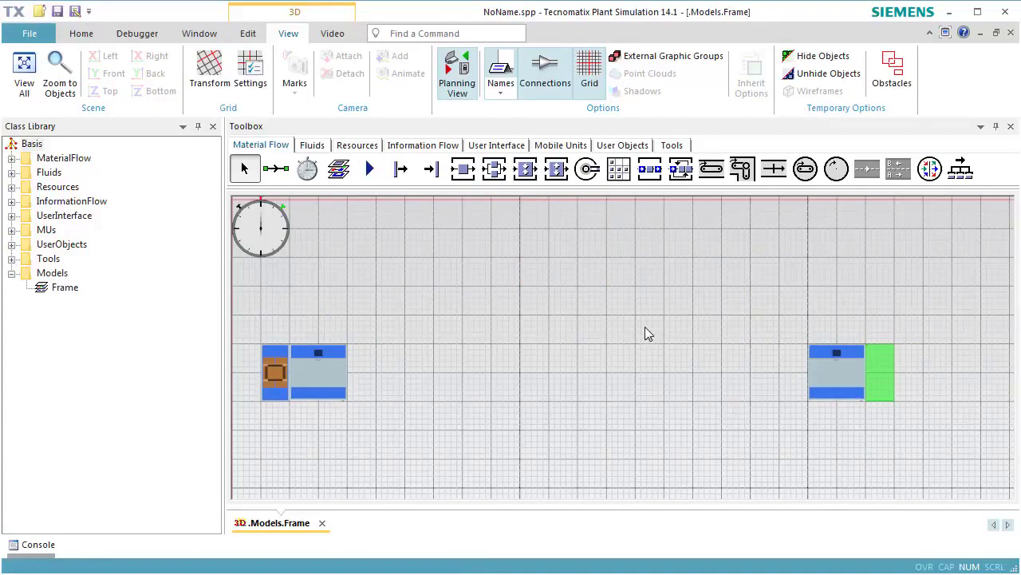
# Insert four Workplaces beside and below the left and right Stations.
pyautogui.click(356, 145)
pyautogui.click(275, 170)
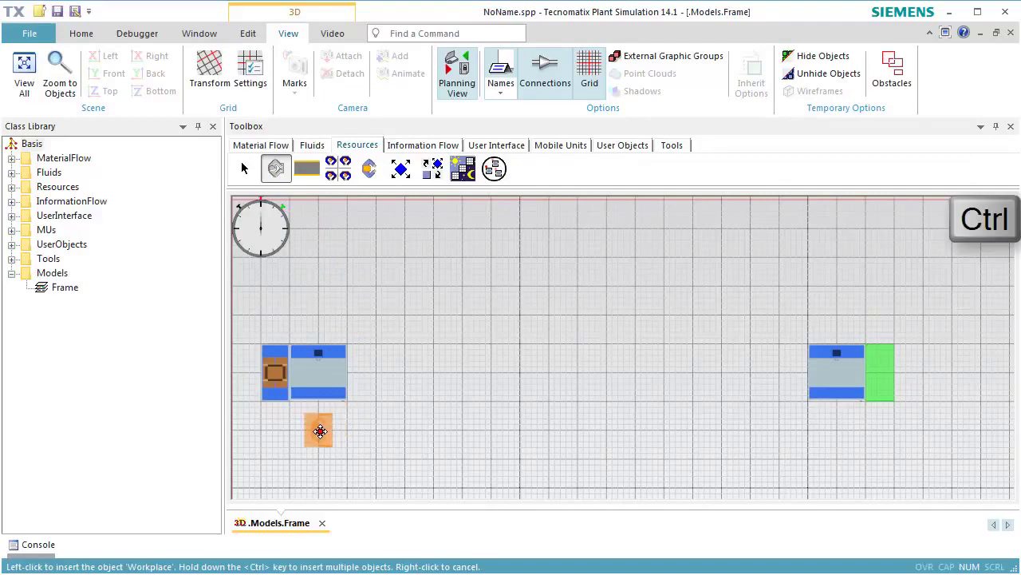
pyautogui.keyDown('ctrl'); pyautogui.click(327, 421); pyautogui.keyUp('ctrl')
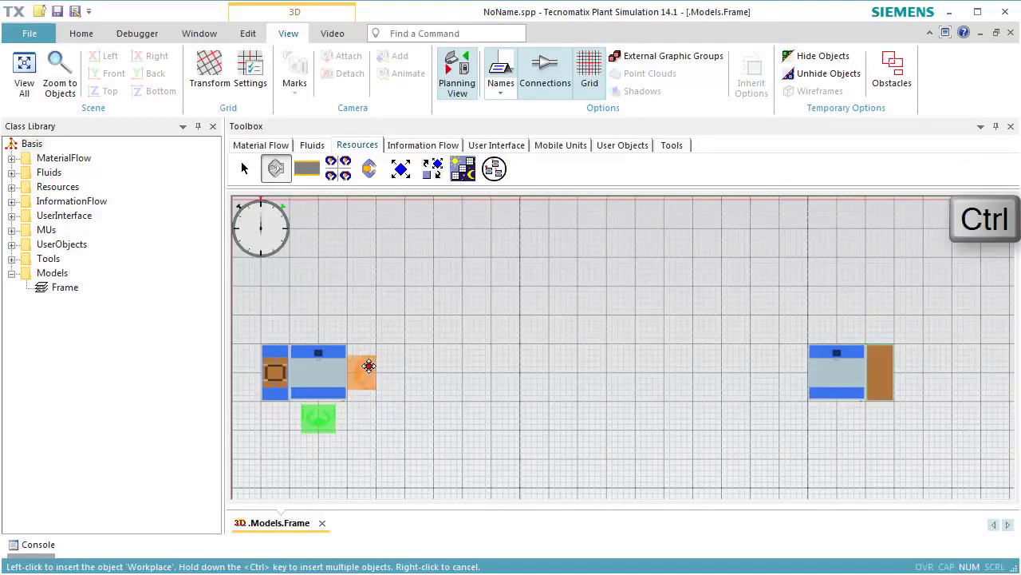
pyautogui.keyDown('ctrl'); pyautogui.click(367, 370); pyautogui.keyUp('ctrl')
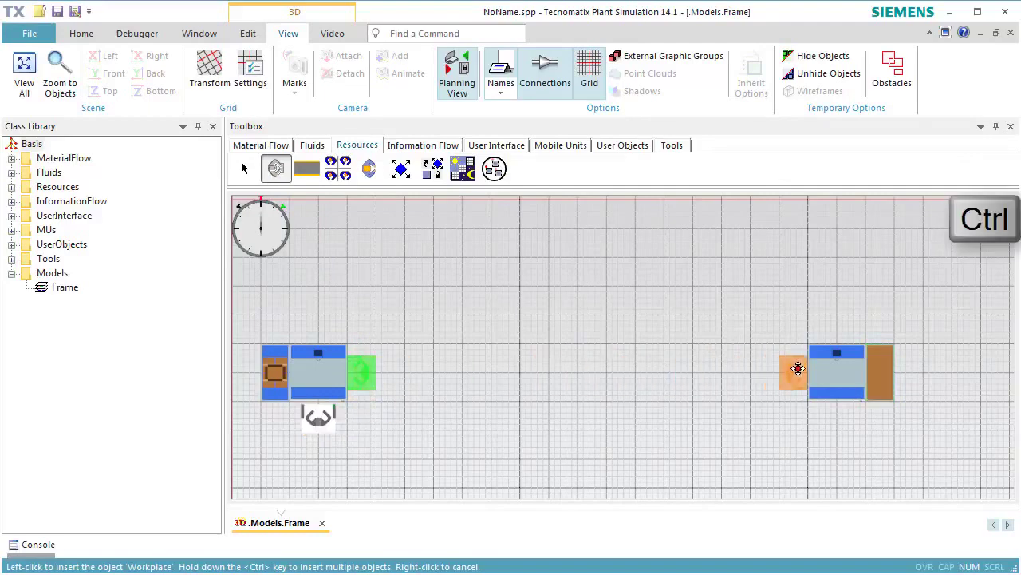
pyautogui.keyDown('ctrl'); pyautogui.click(787, 379); pyautogui.keyUp('ctrl')
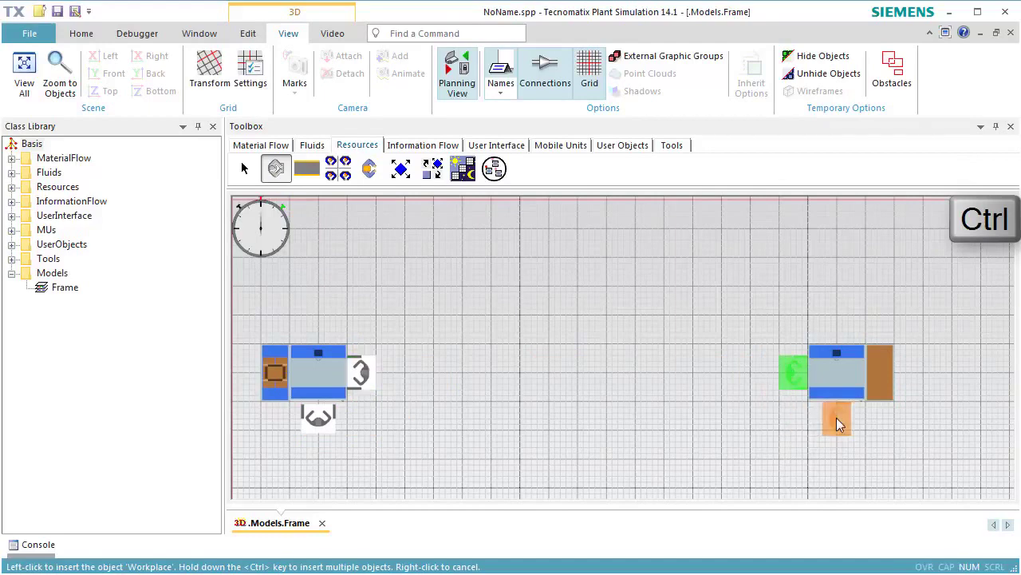
pyautogui.keyDown('ctrl'); pyautogui.click(836, 419); pyautogui.keyUp('ctrl')
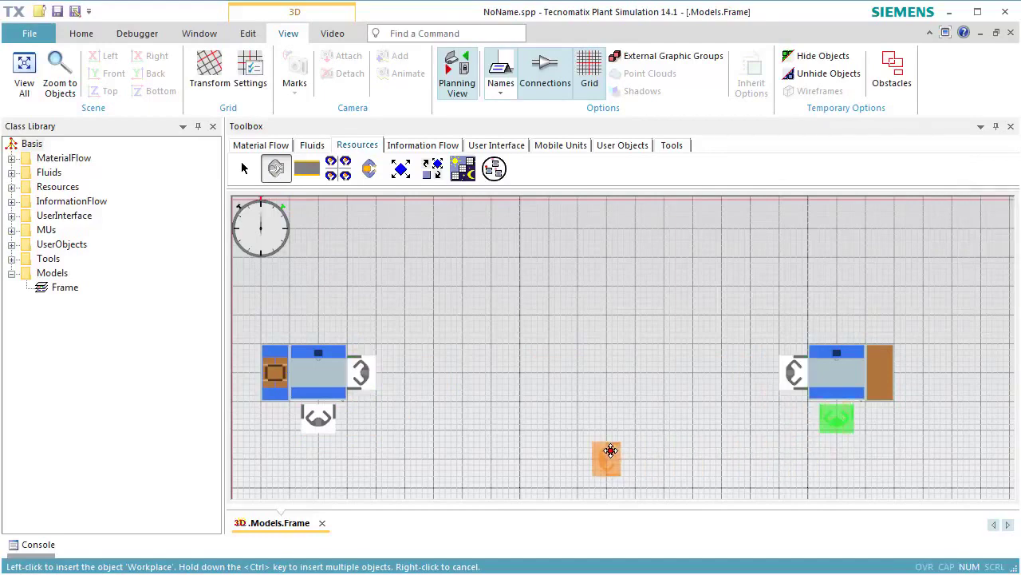
pyautogui.rightClick(610, 451)
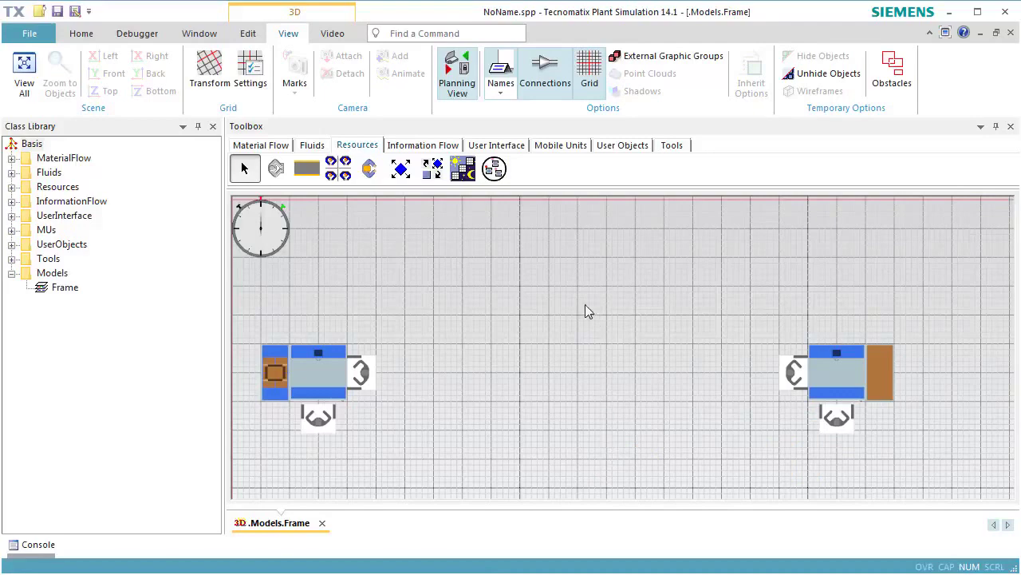
# Place a WorkerPool near the top of the layout with a Broker to its right.
pyautogui.click(338, 169)
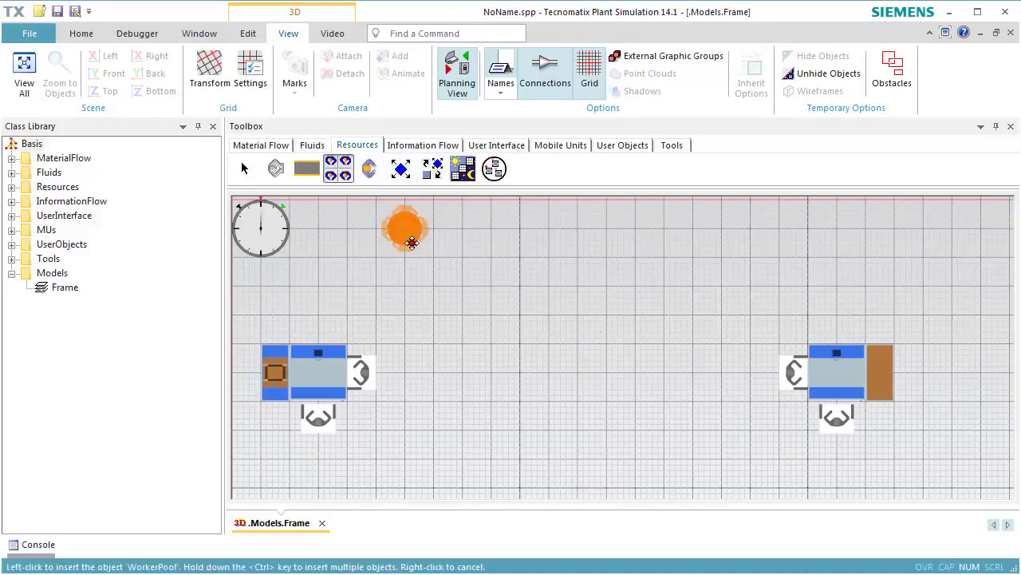
pyautogui.click(453, 218)
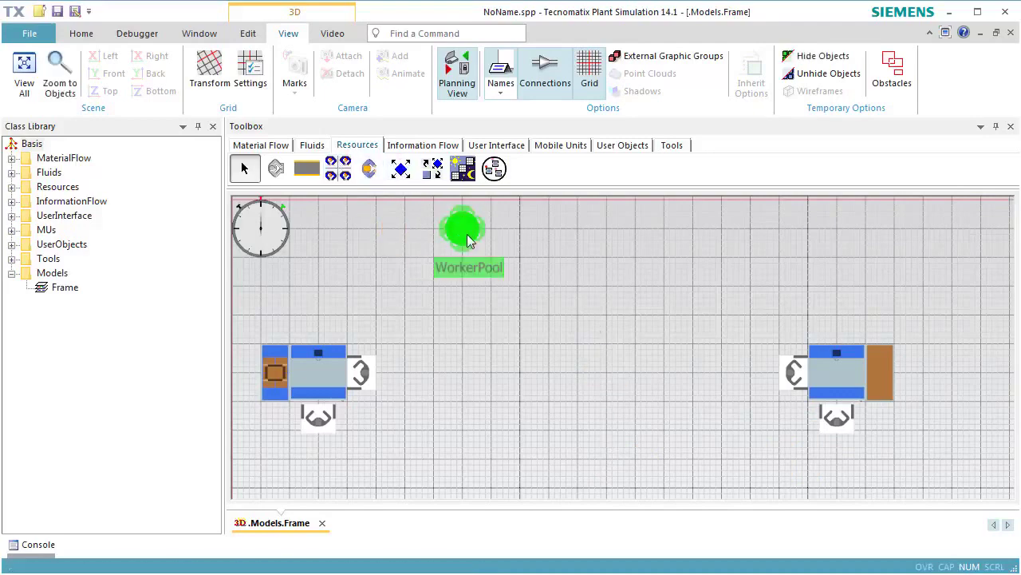
pyautogui.click(430, 174)
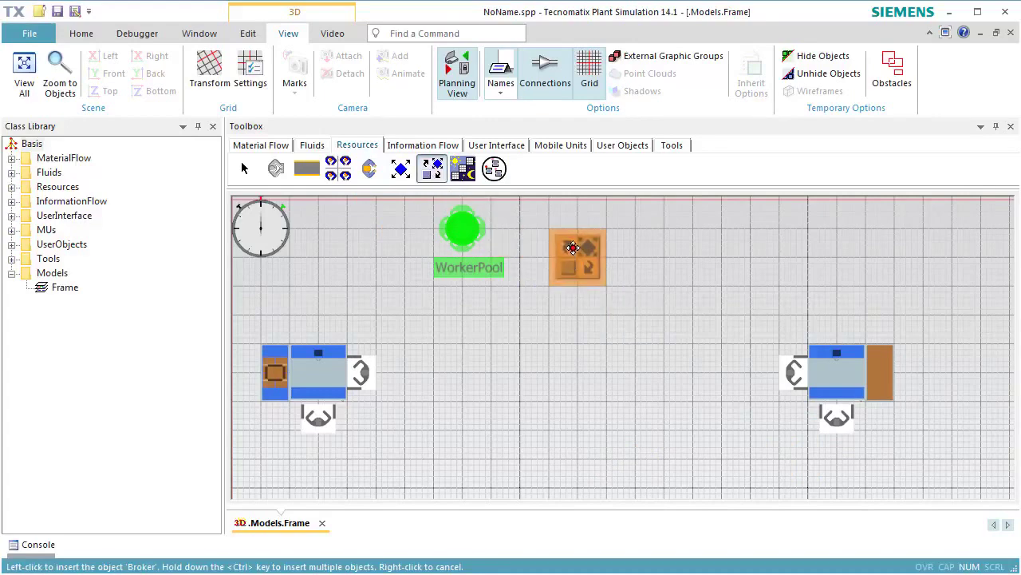
pyautogui.click(573, 217)
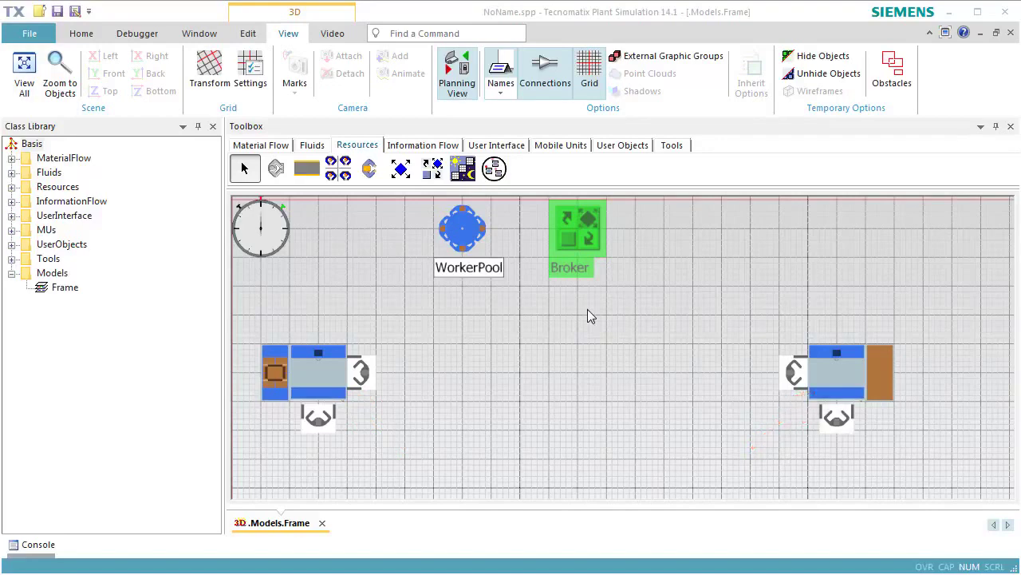
# Check Active for processing on the left Station's Importer tab.
pyautogui.doubleClick(320, 378)
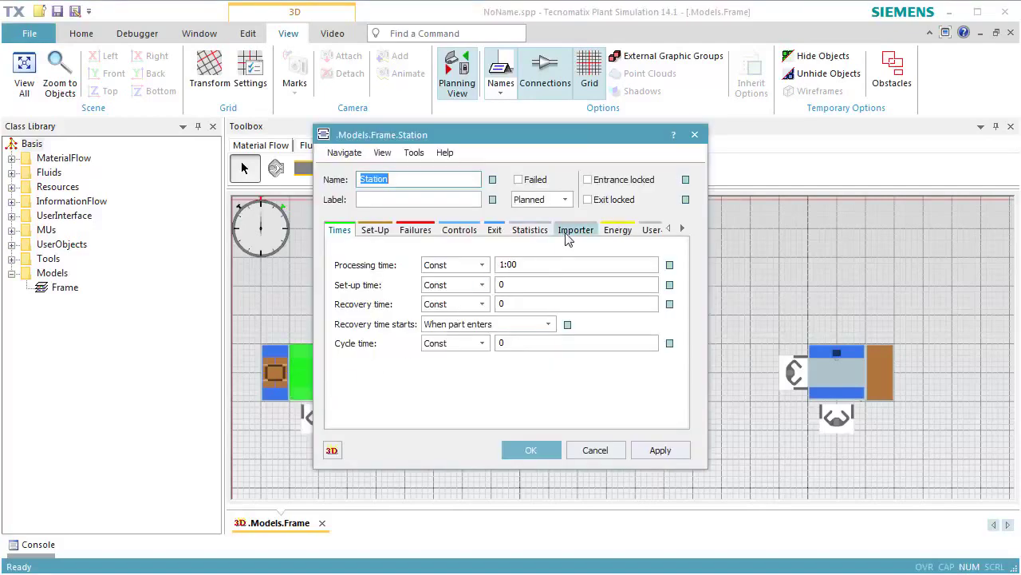
pyautogui.click(565, 232)
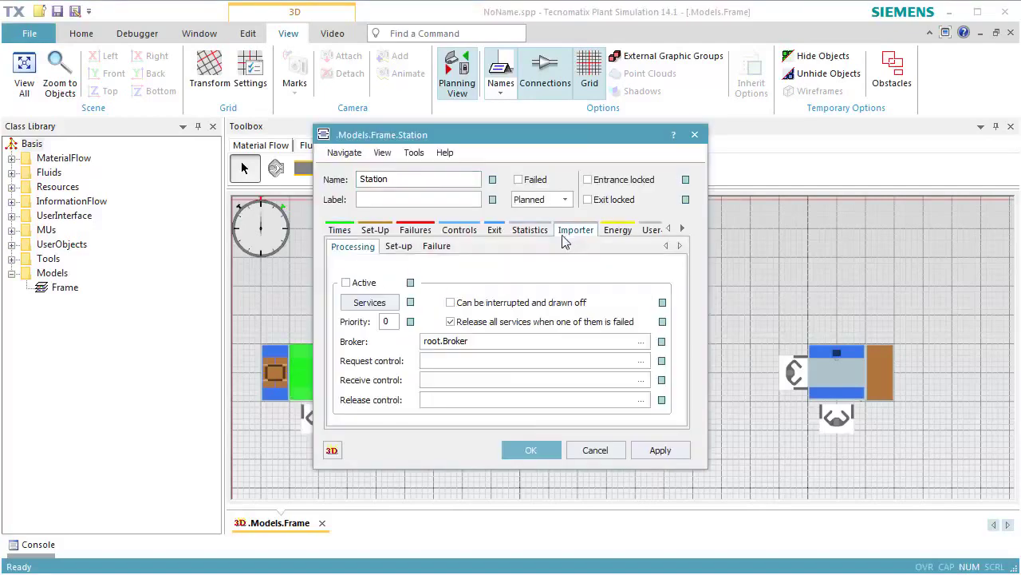
pyautogui.click(369, 287)
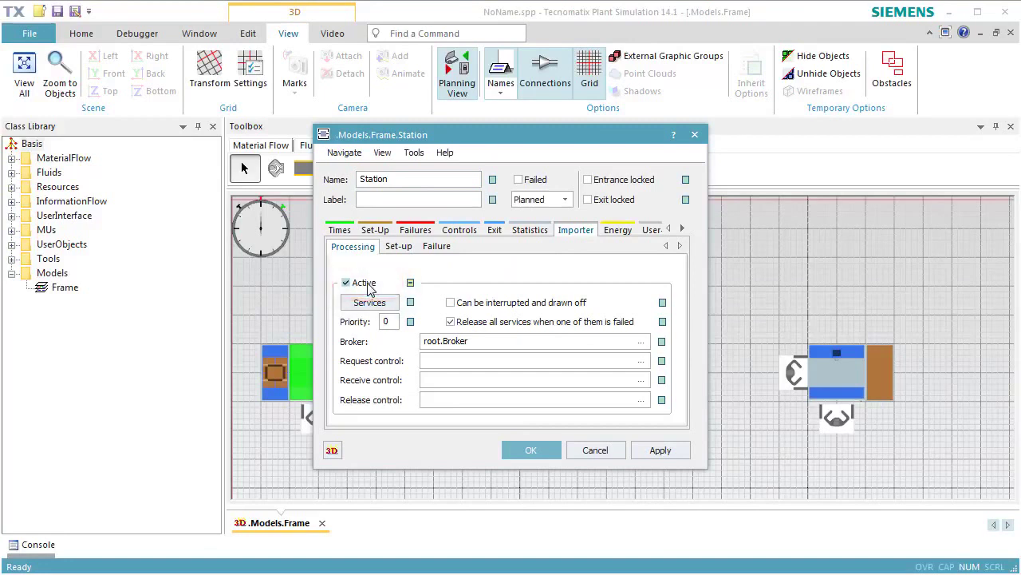
# Set the left Station's exit strategy to Carry Part Away with MU target Workplace2.
pyautogui.click(493, 233)
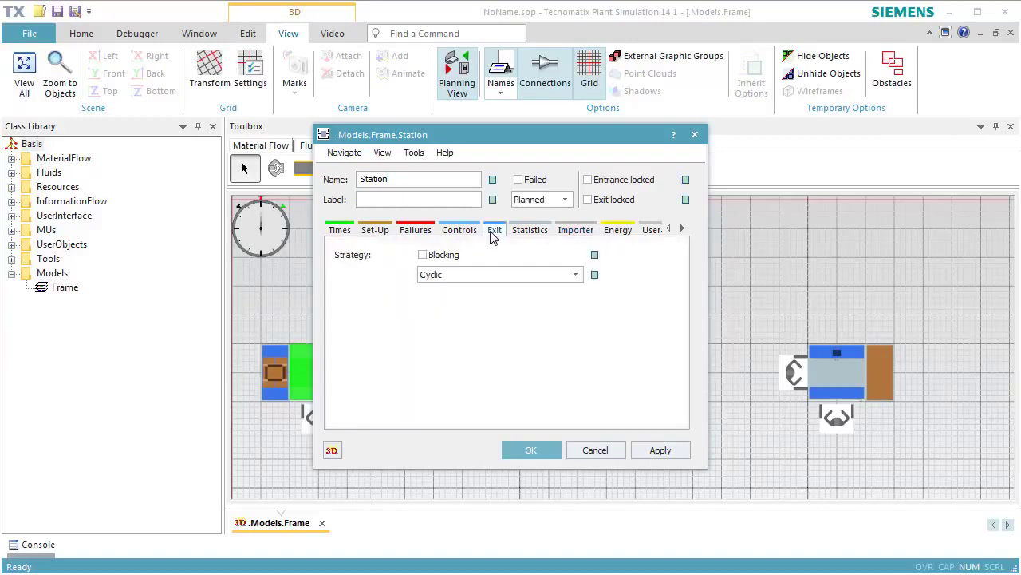
pyautogui.click(462, 276)
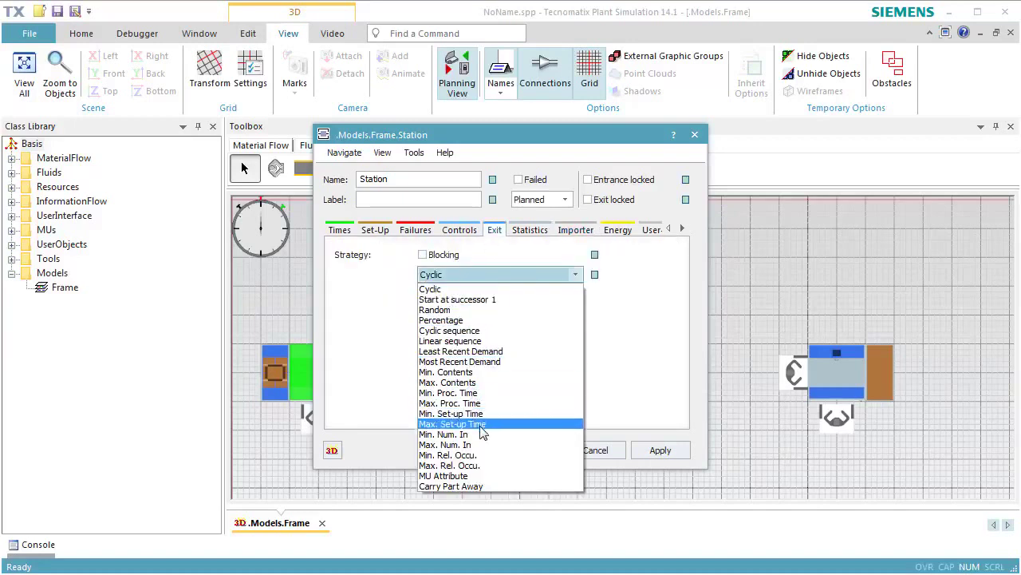
pyautogui.click(485, 485)
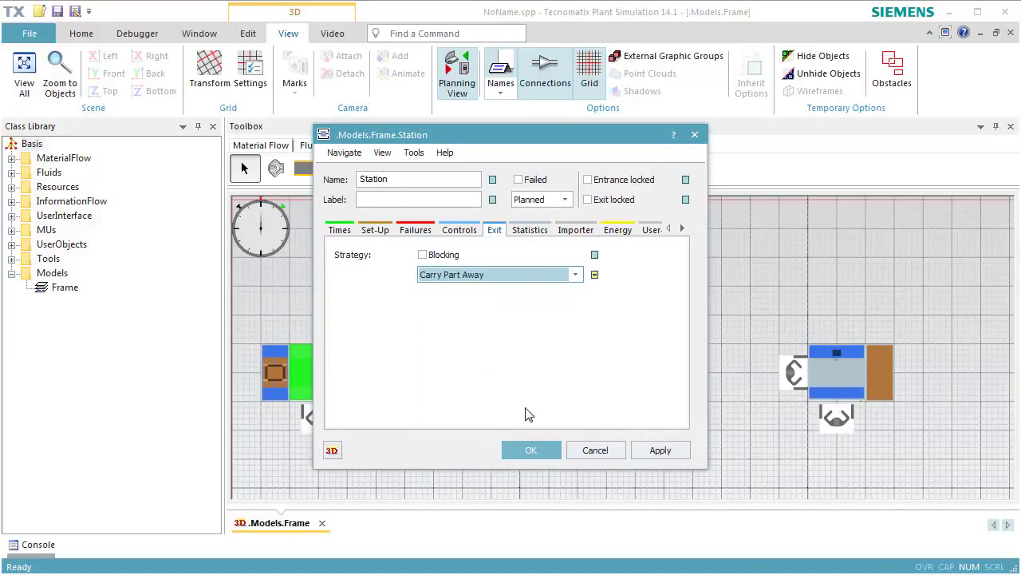
pyautogui.click(638, 451)
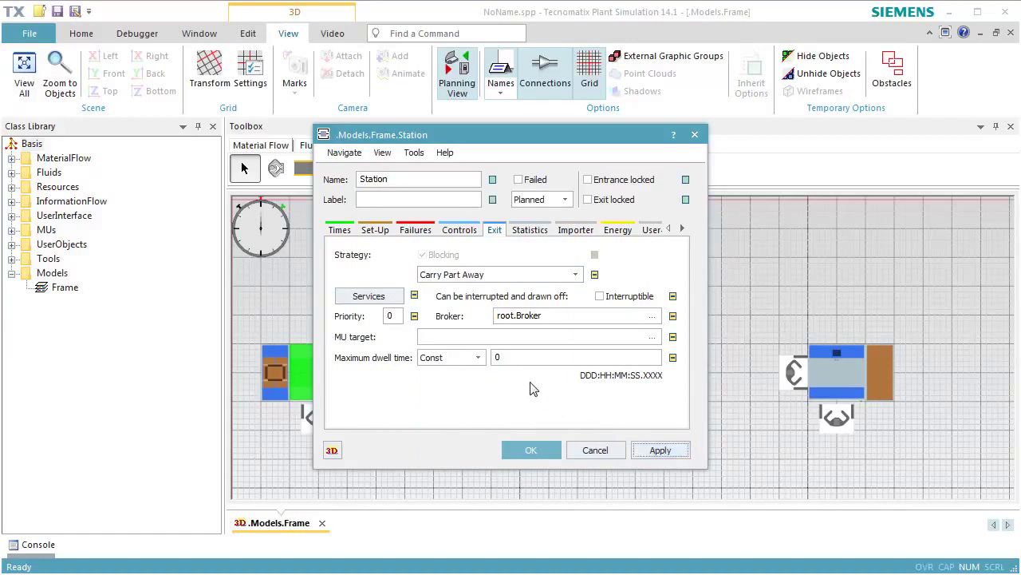
pyautogui.click(652, 338)
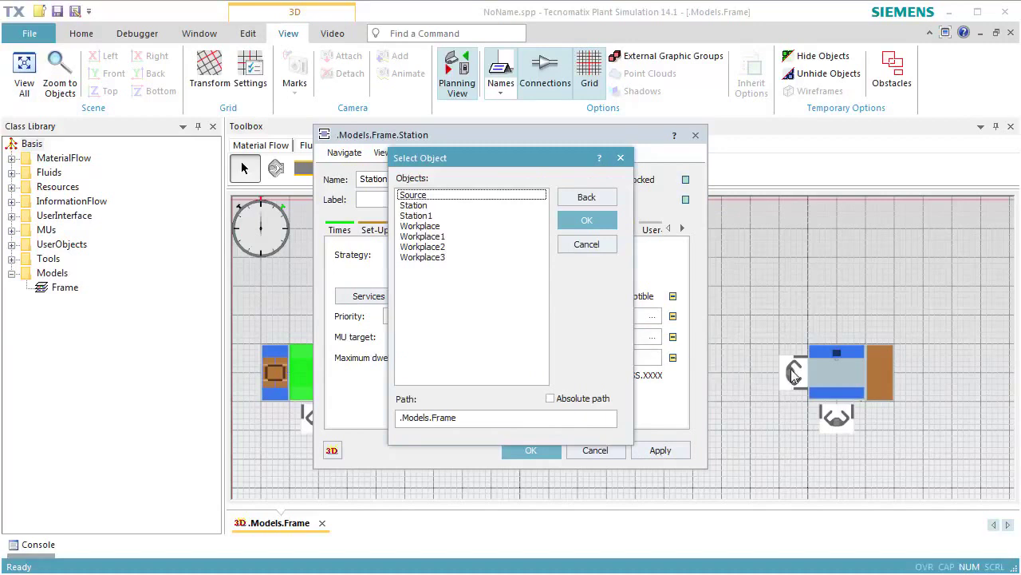
pyautogui.click(460, 245)
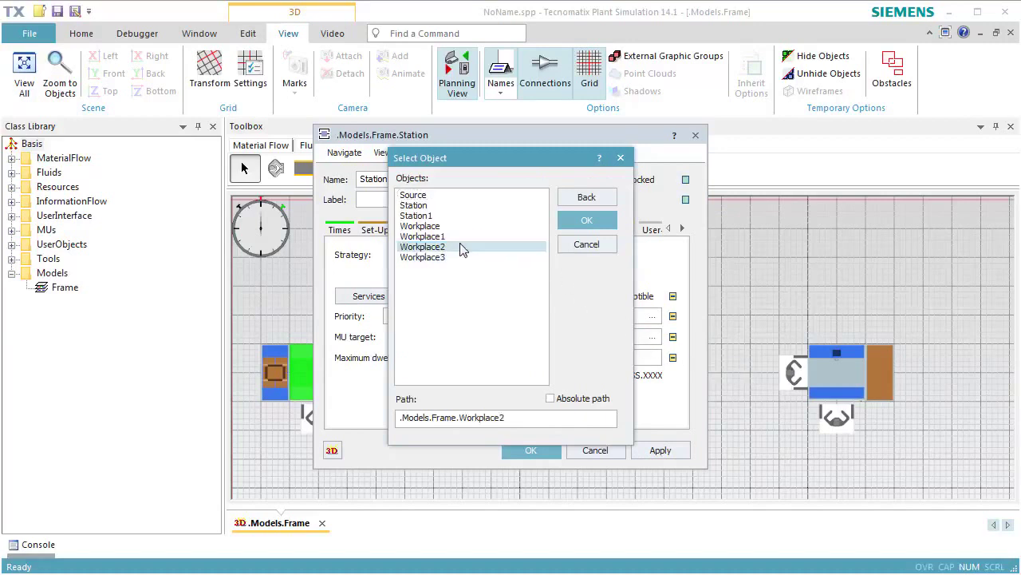
pyautogui.click(586, 222)
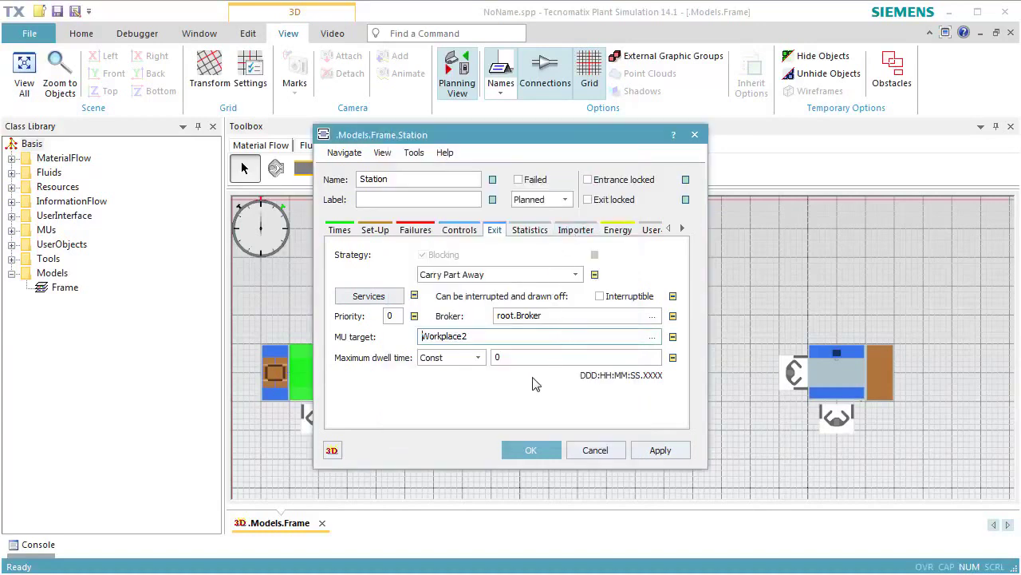
# Close the left Station dialog, then activate Station1's importer for processing and confirm.
pyautogui.click(530, 451)
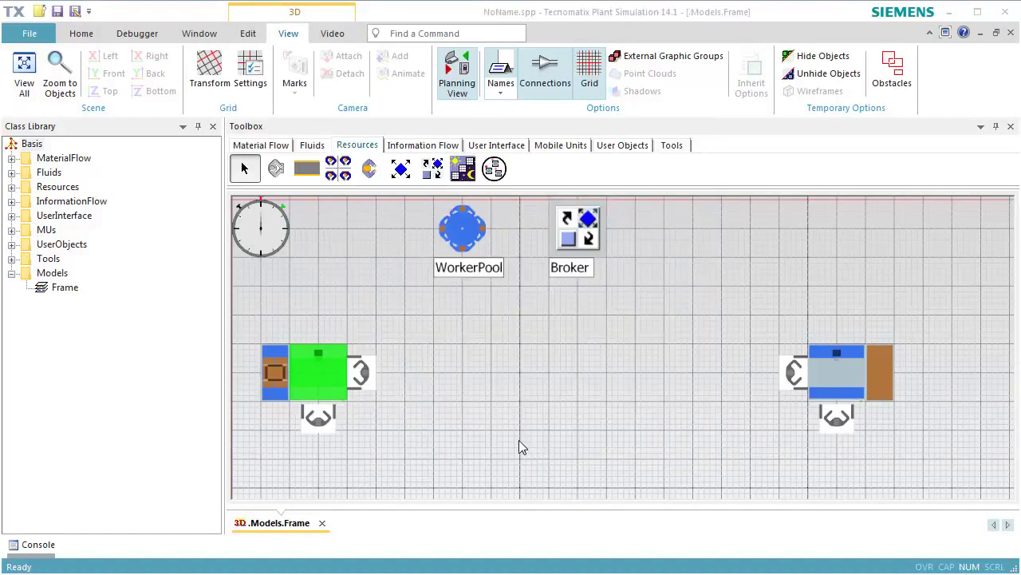
pyautogui.doubleClick(837, 369)
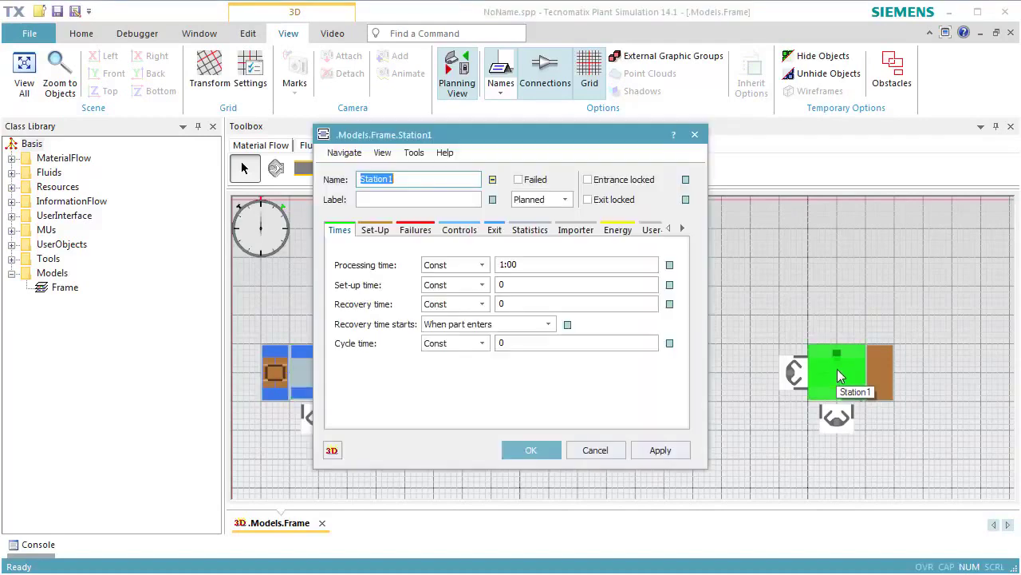
pyautogui.click(578, 231)
pyautogui.click(363, 285)
pyautogui.click(522, 452)
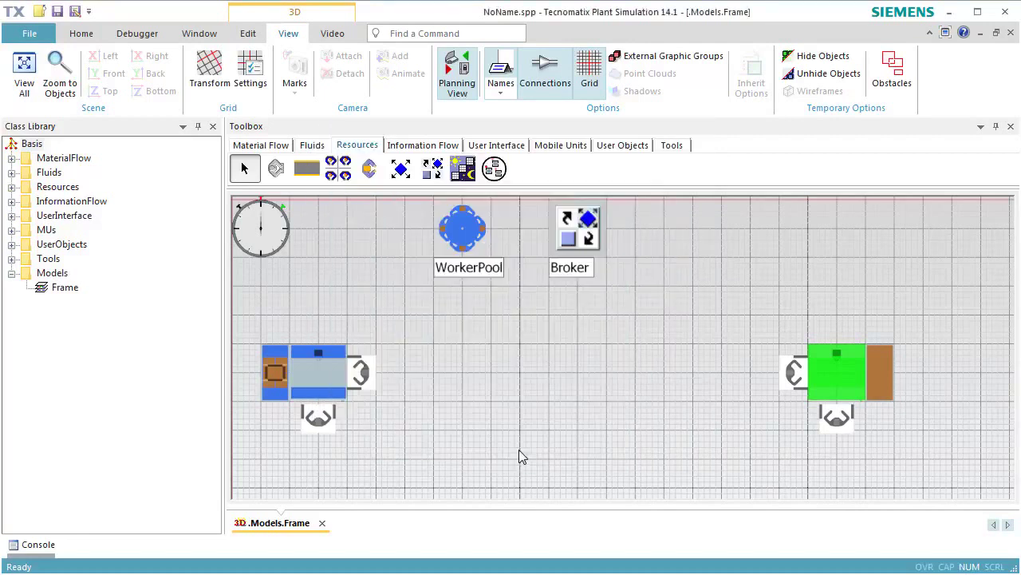
pyautogui.rightClick(578, 351)
# Reset the simulation, open the EventController, and show the line in full 3D.
pyautogui.click(589, 324)
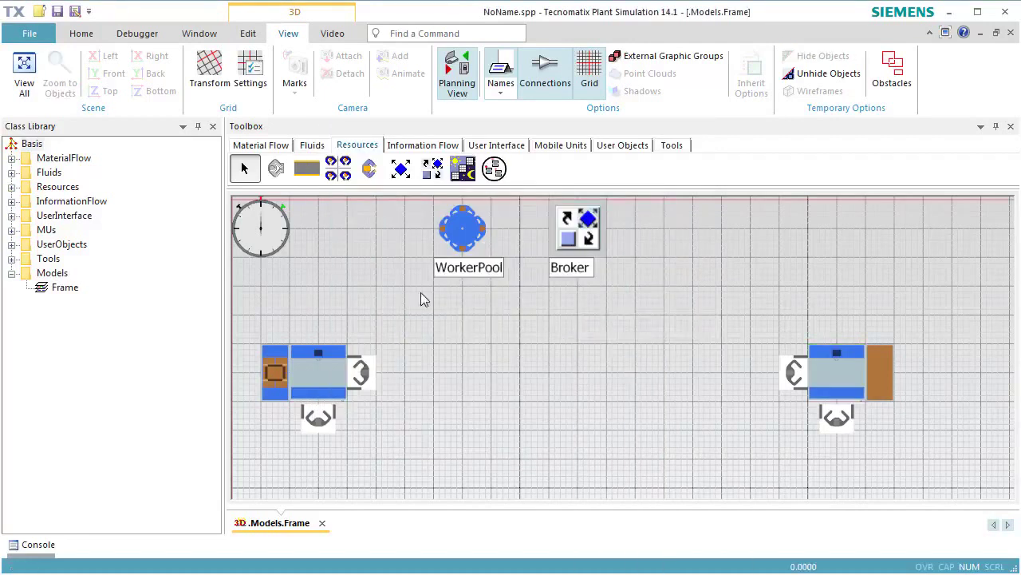
pyautogui.doubleClick(278, 235)
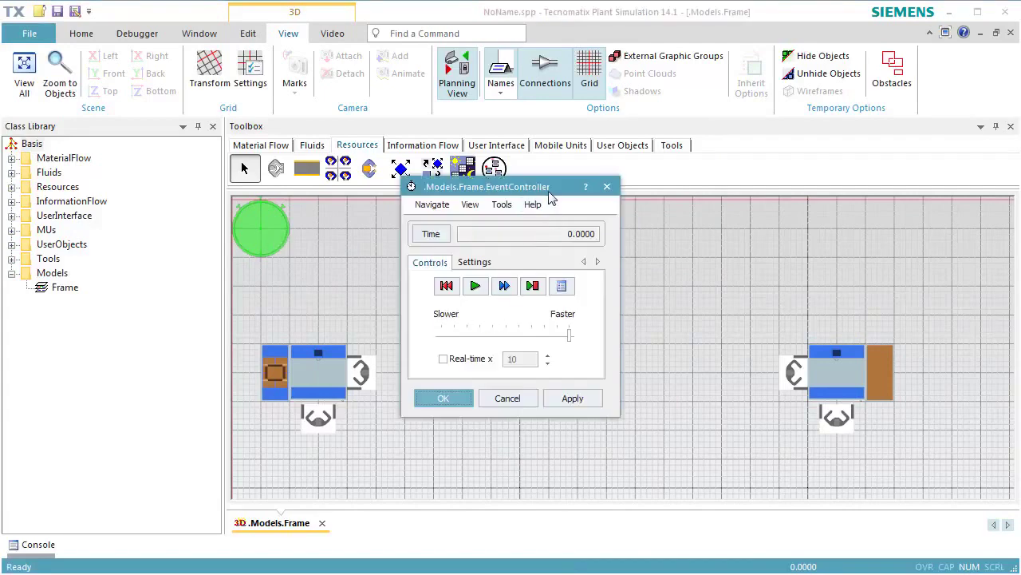
pyautogui.moveTo(547, 187); pyautogui.dragTo(782, 202)
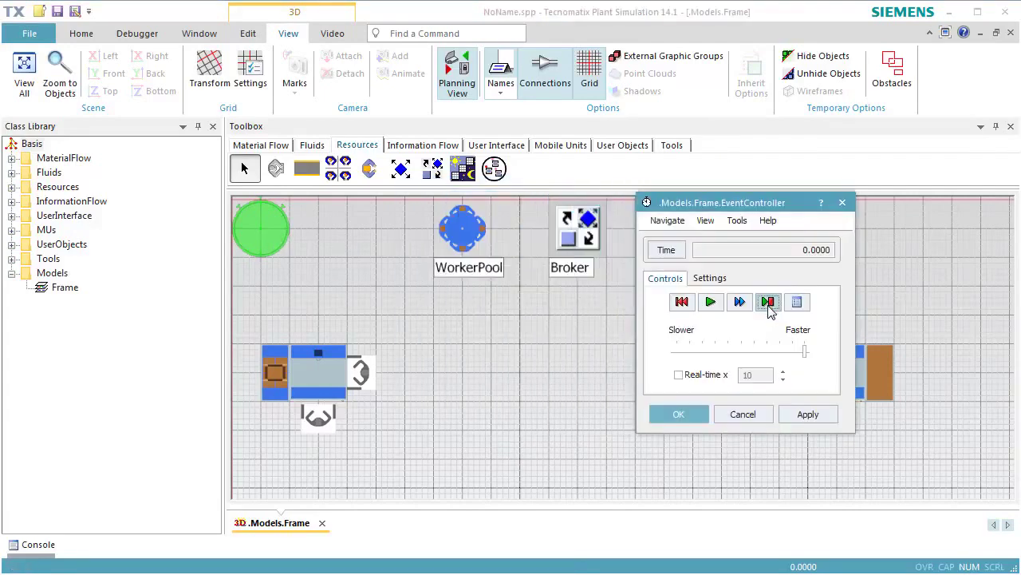
pyautogui.click(469, 91)
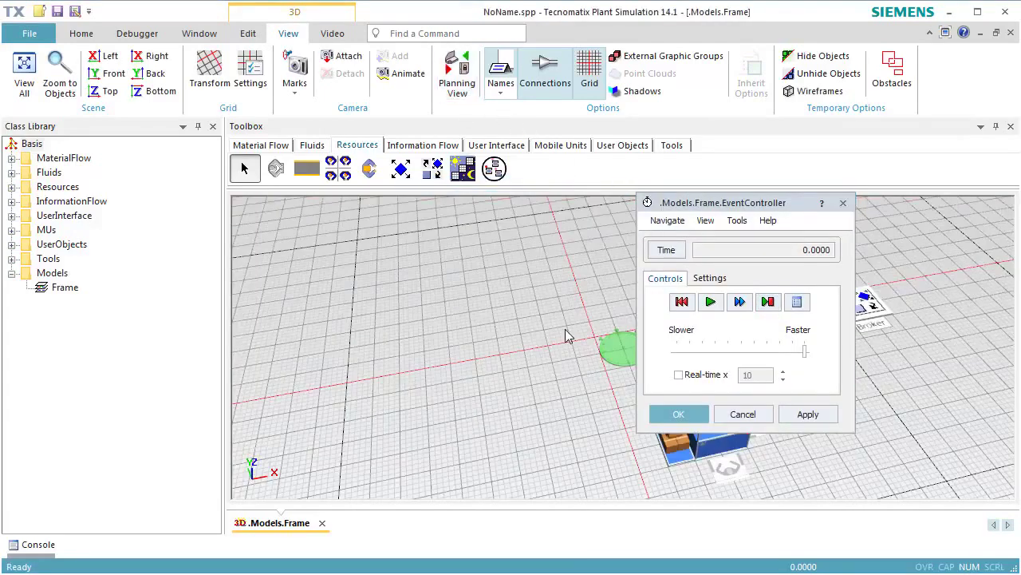
pyautogui.moveTo(559, 401); pyautogui.dragTo(271, 395)
pyautogui.moveTo(355, 407); pyautogui.dragTo(486, 445)
# Step through three single simulation events.
pyautogui.click(772, 306)
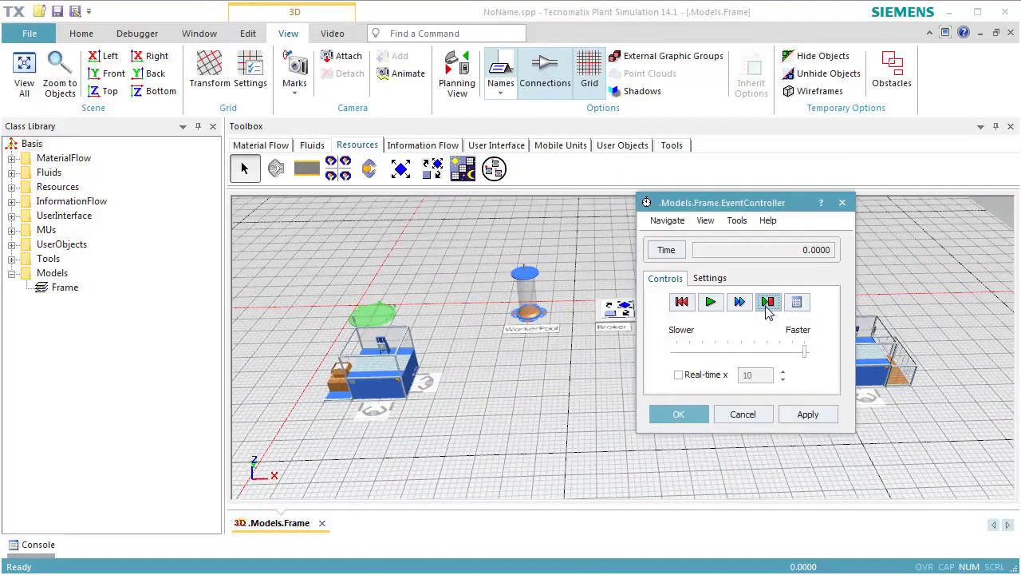
pyautogui.click(768, 304)
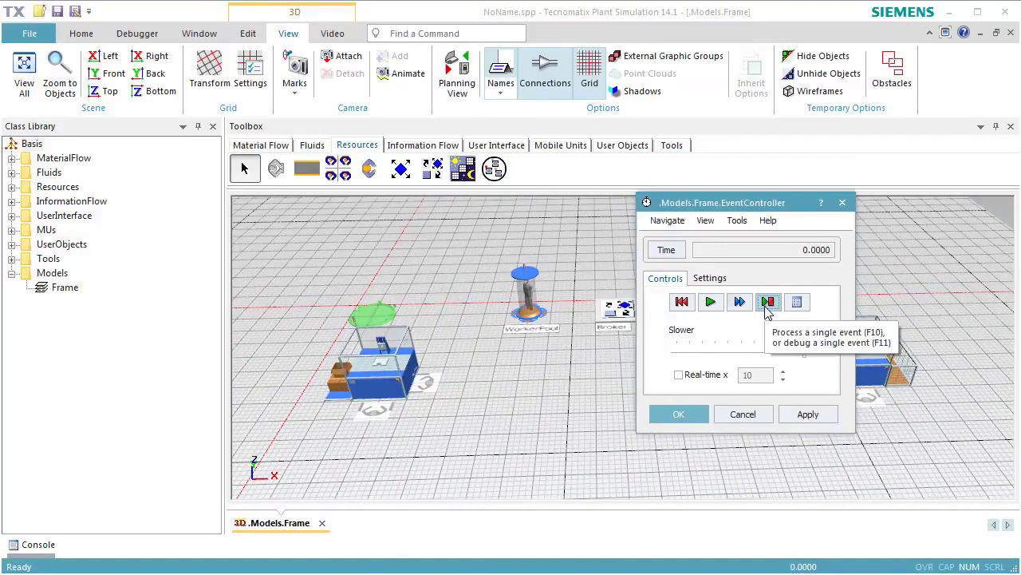
pyautogui.click(768, 304)
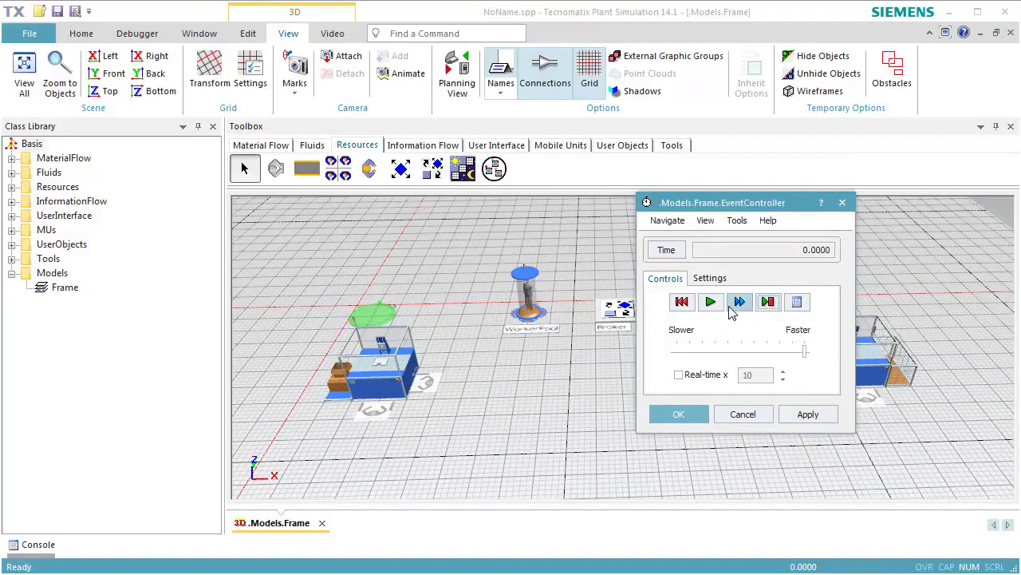
# Run the simulation at Real-time x 10, close the EventController, then reset with Ctrl+F5.
pyautogui.click(712, 375)
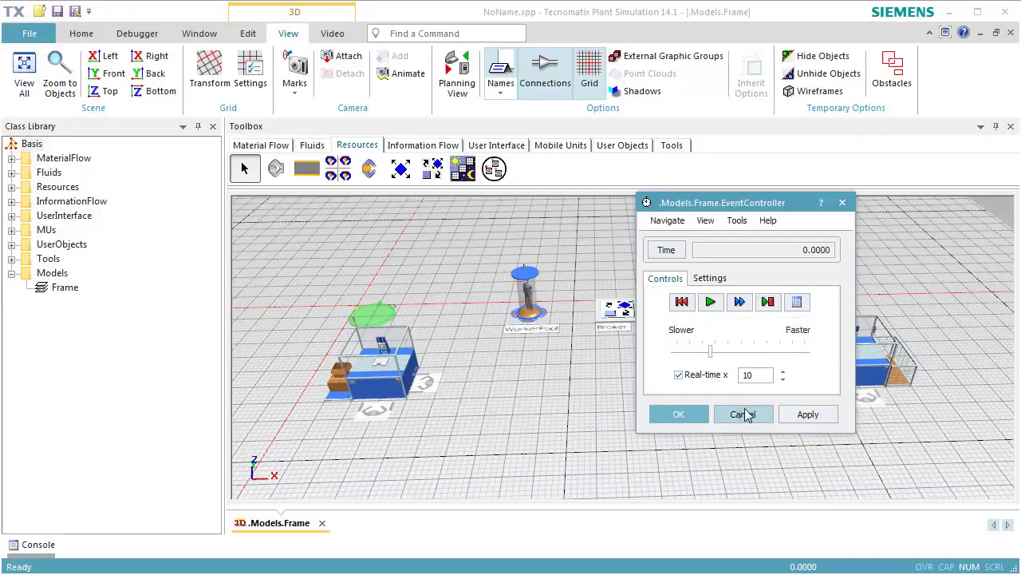
pyautogui.click(711, 302)
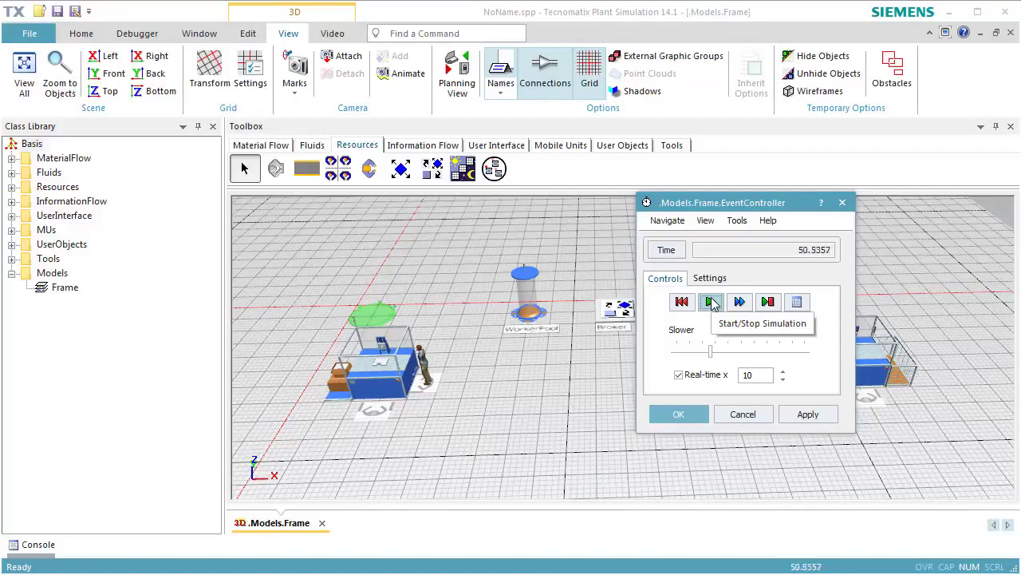
pyautogui.click(843, 202)
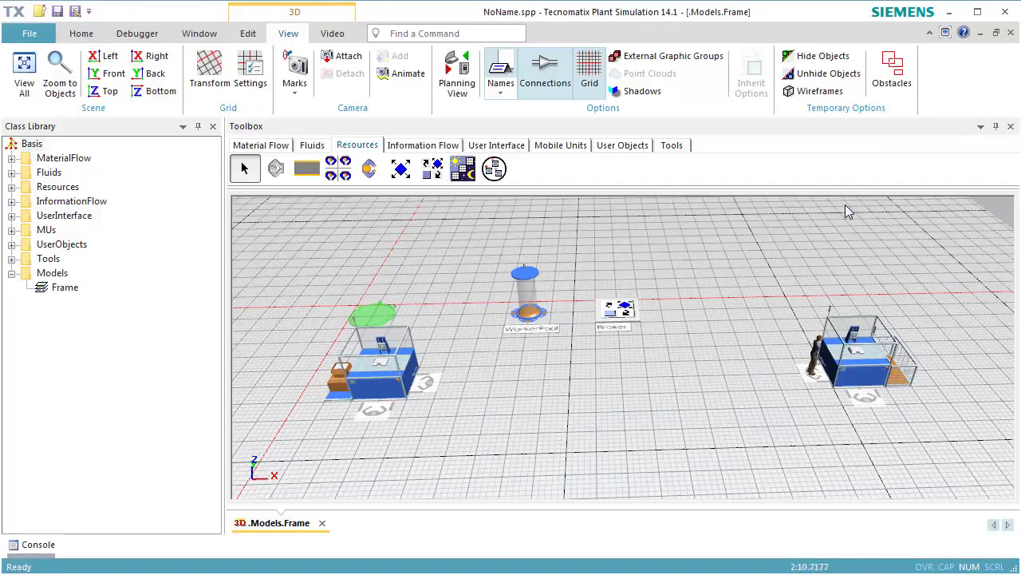
pyautogui.hotkey('ctrl', 'F5')
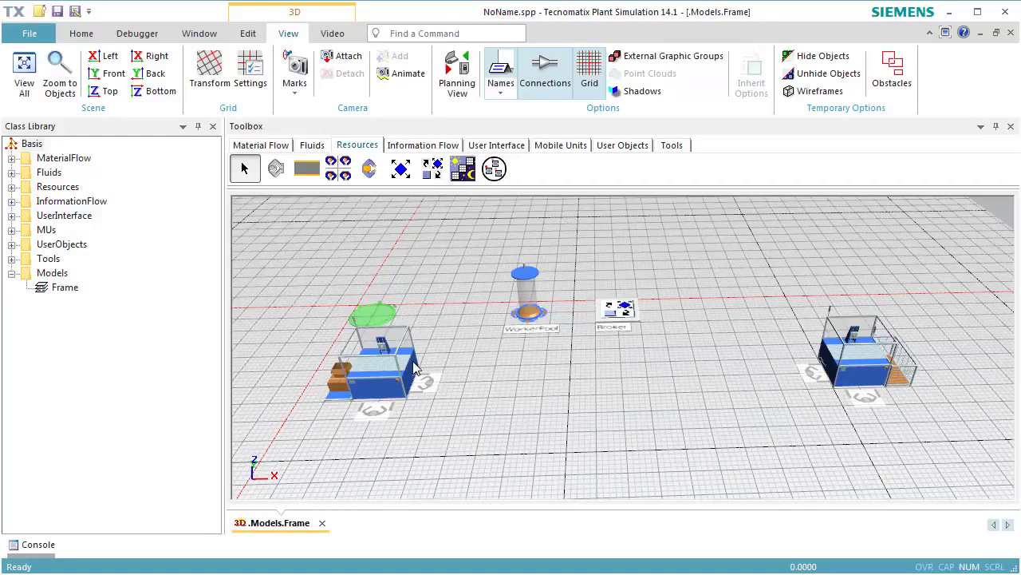
# Rename the left Station's importer service from StandardService to 'process'.
pyautogui.doubleClick(380, 369)
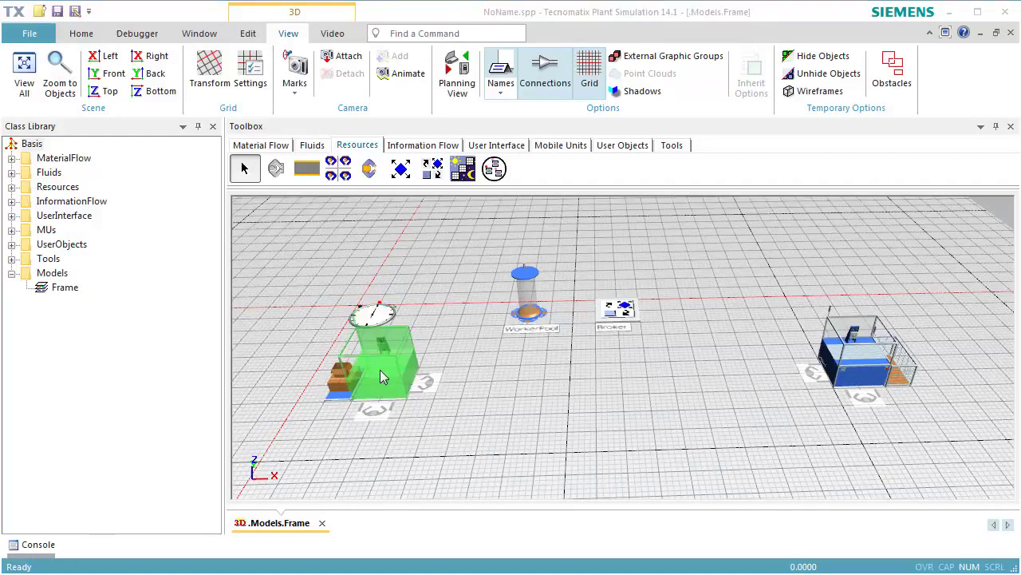
pyautogui.click(571, 231)
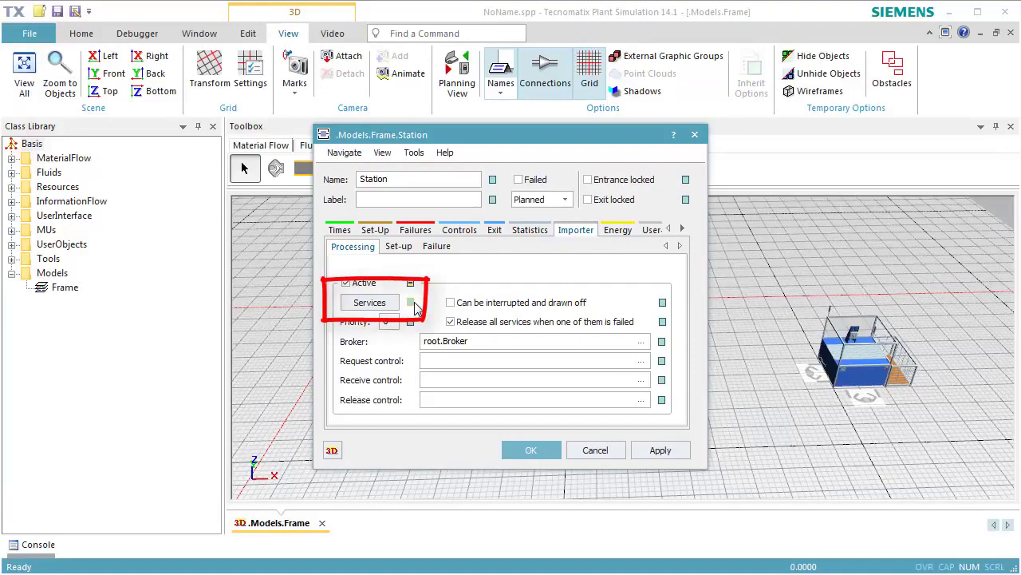
pyautogui.click(370, 306)
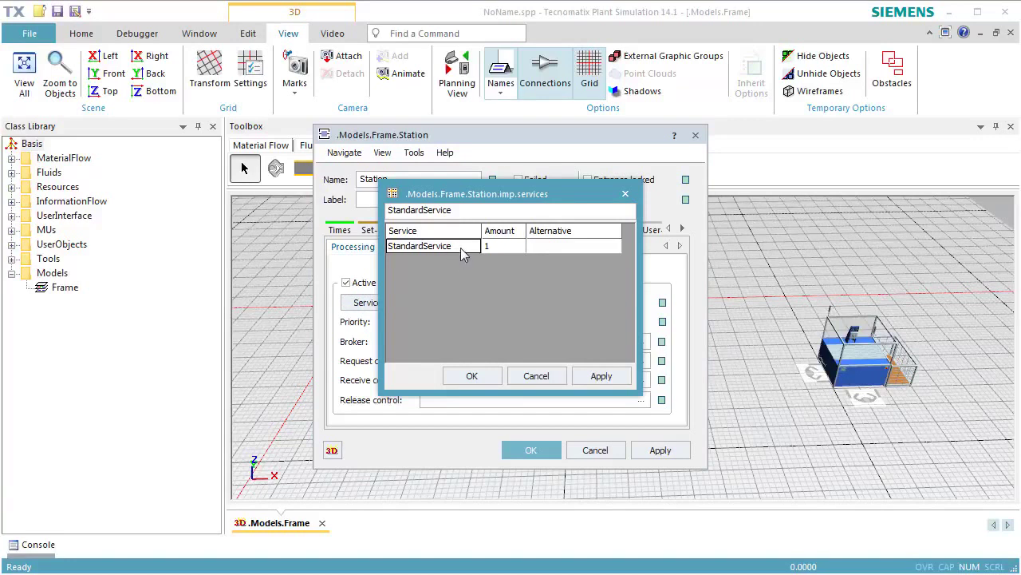
pyautogui.click(460, 247)
pyautogui.doubleClick(461, 247)
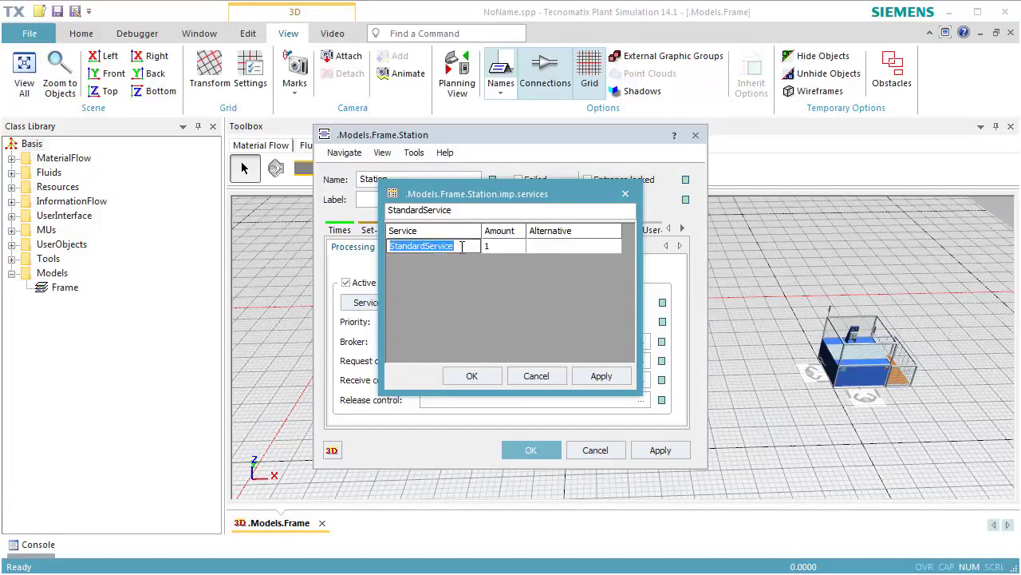
pyautogui.write('process')
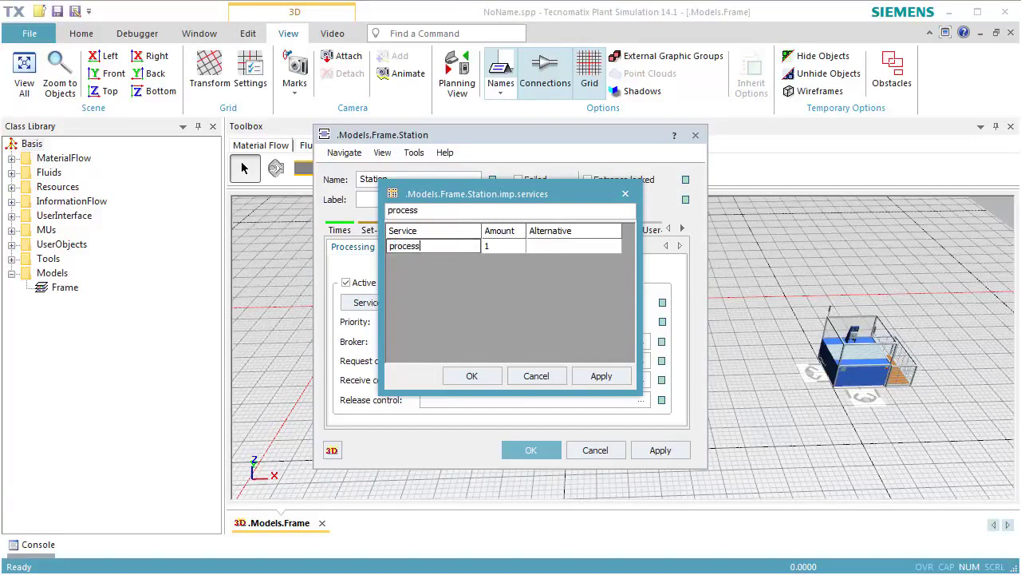
pyautogui.click(479, 376)
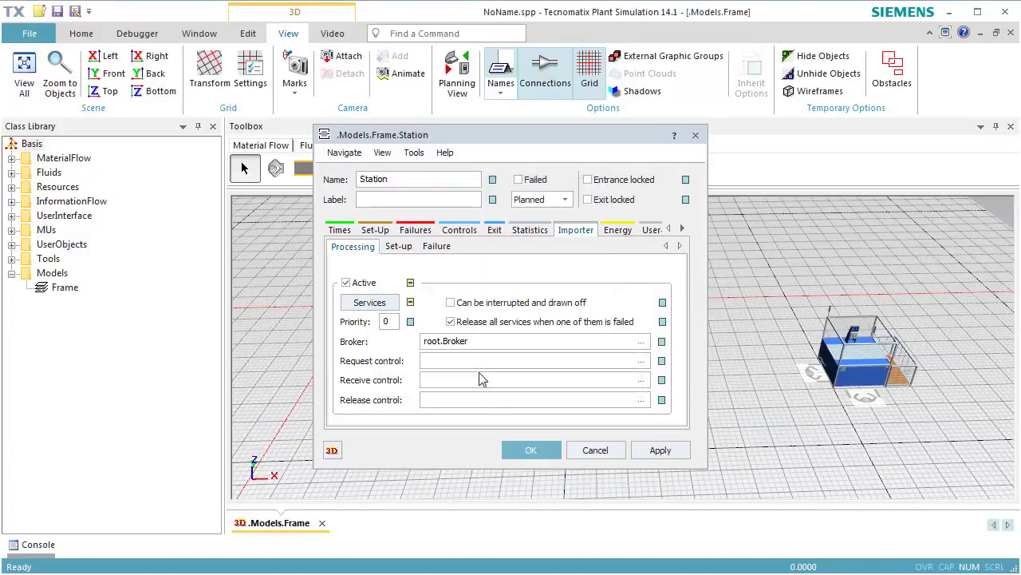
# Rename the left Station's exit service to 'carry' and close the dialog.
pyautogui.click(494, 231)
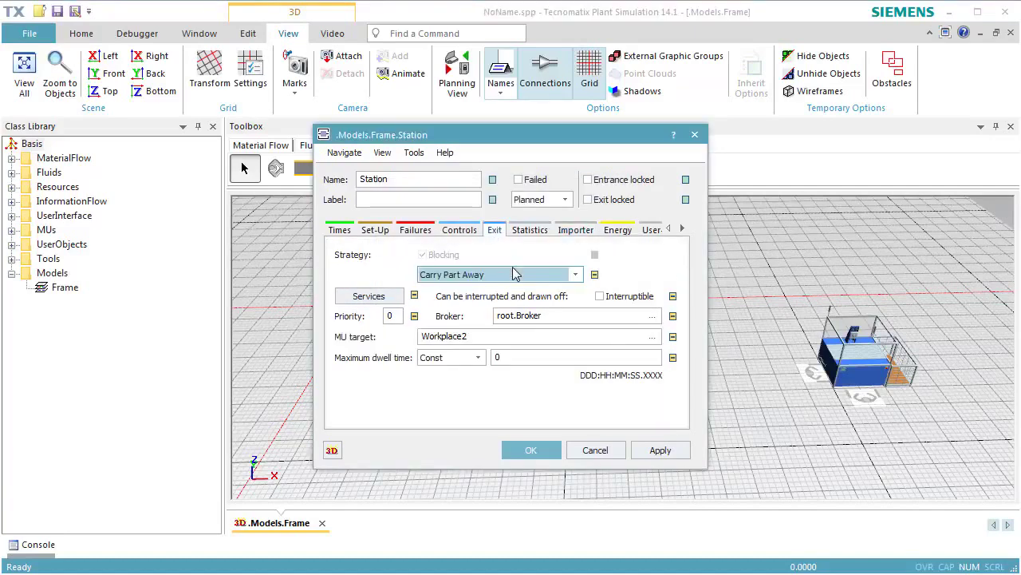
pyautogui.click(369, 296)
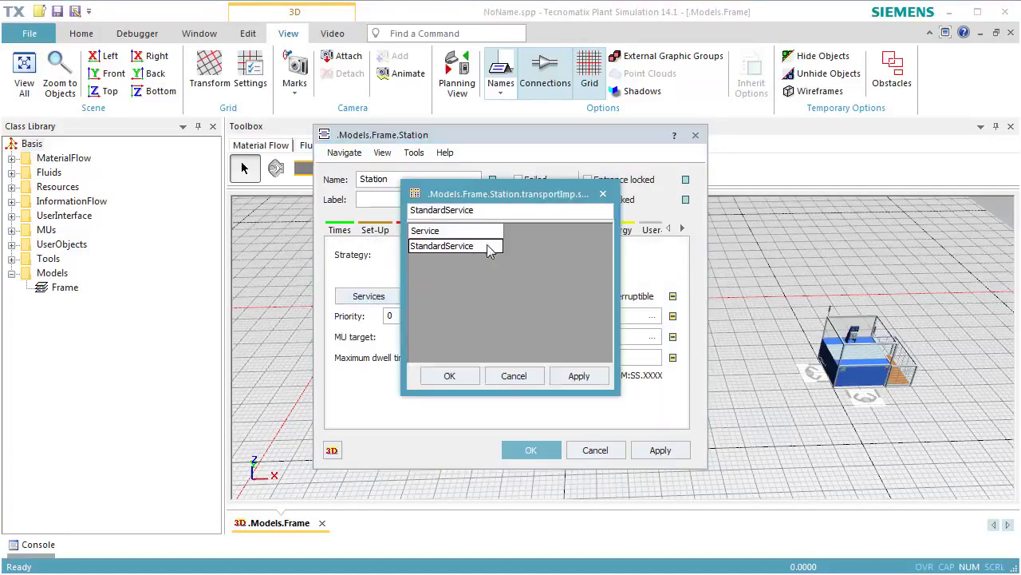
pyautogui.doubleClick(488, 246)
pyautogui.doubleClick(488, 248)
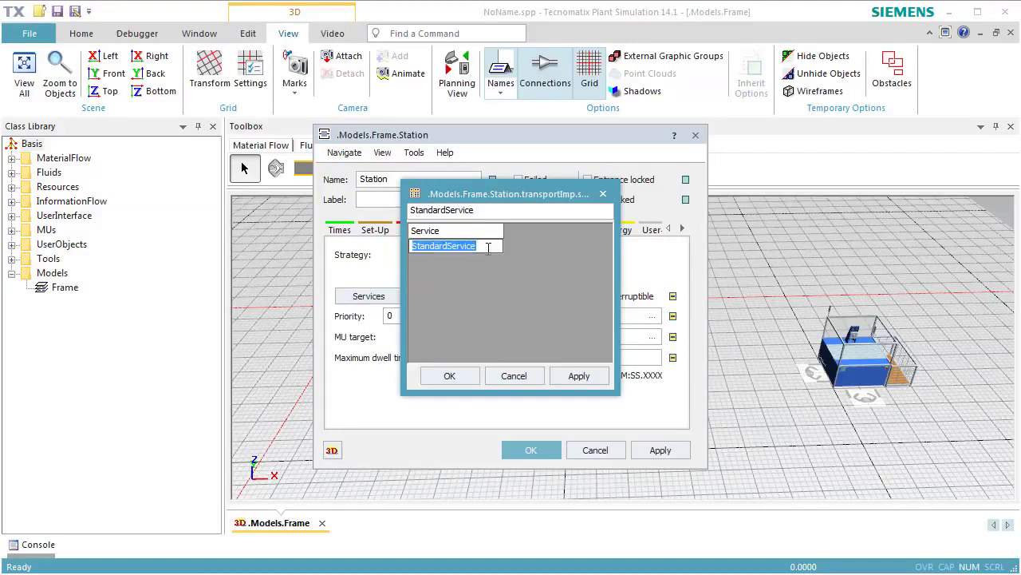
pyautogui.write('carry')
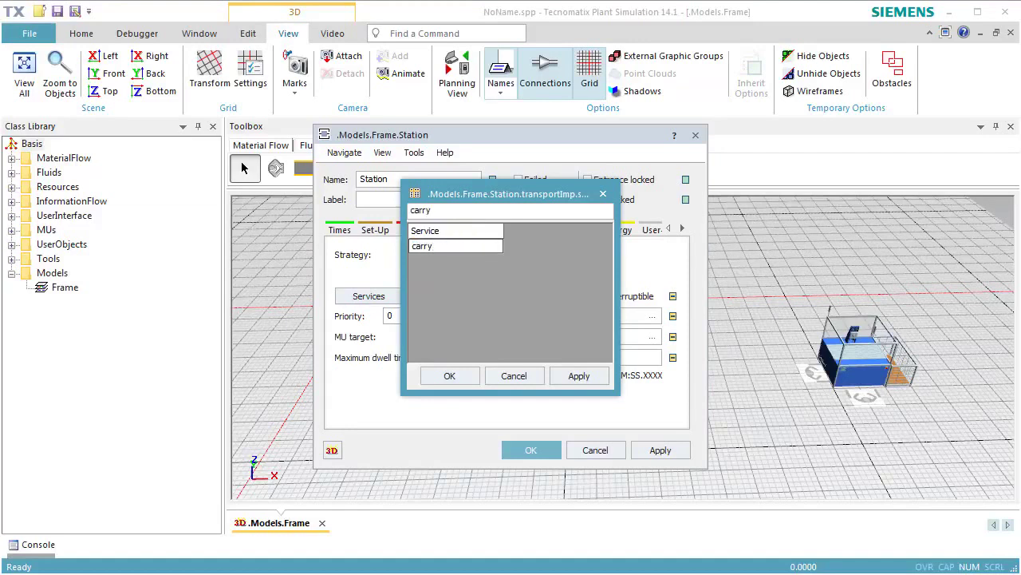
pyautogui.click(462, 376)
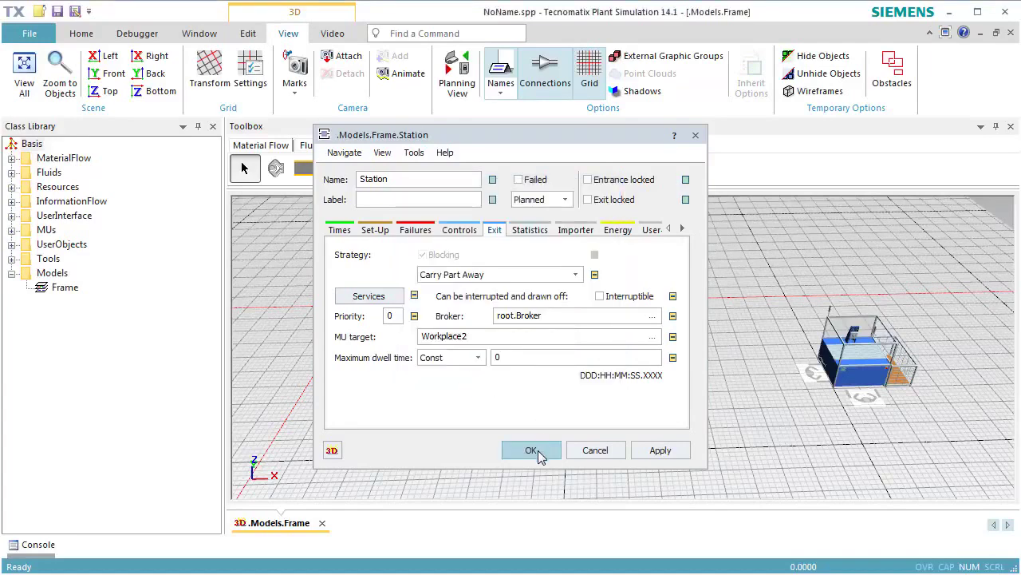
pyautogui.click(532, 451)
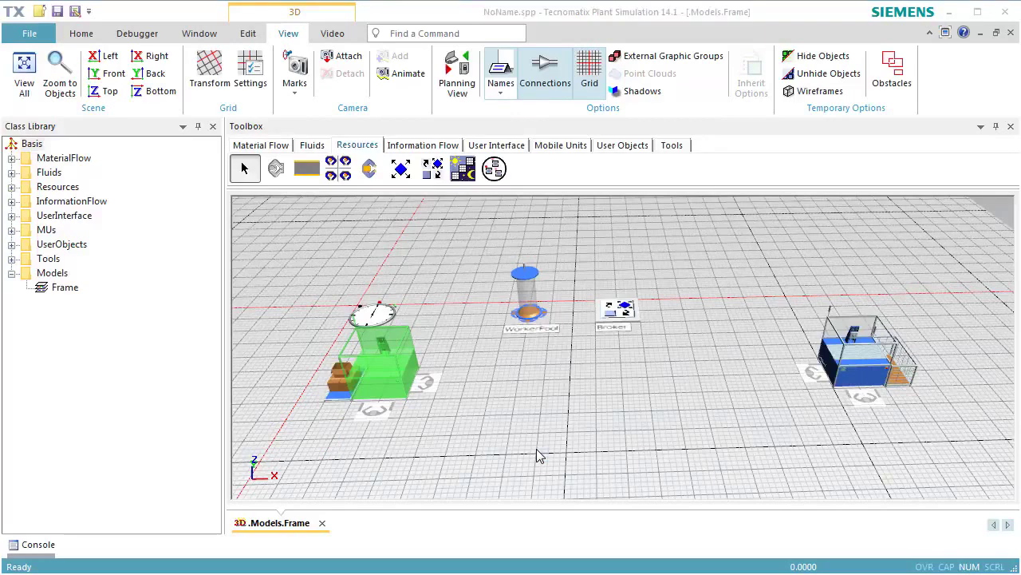
# Replace StandardService with 'process' in Station1's importer services and close its dialog.
pyautogui.click(861, 364)
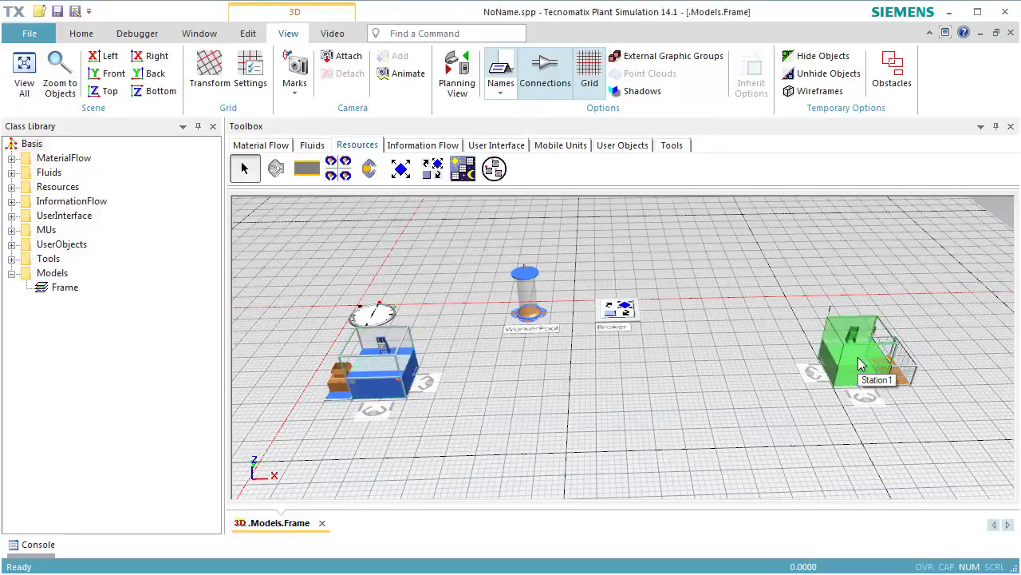
pyautogui.doubleClick(860, 363)
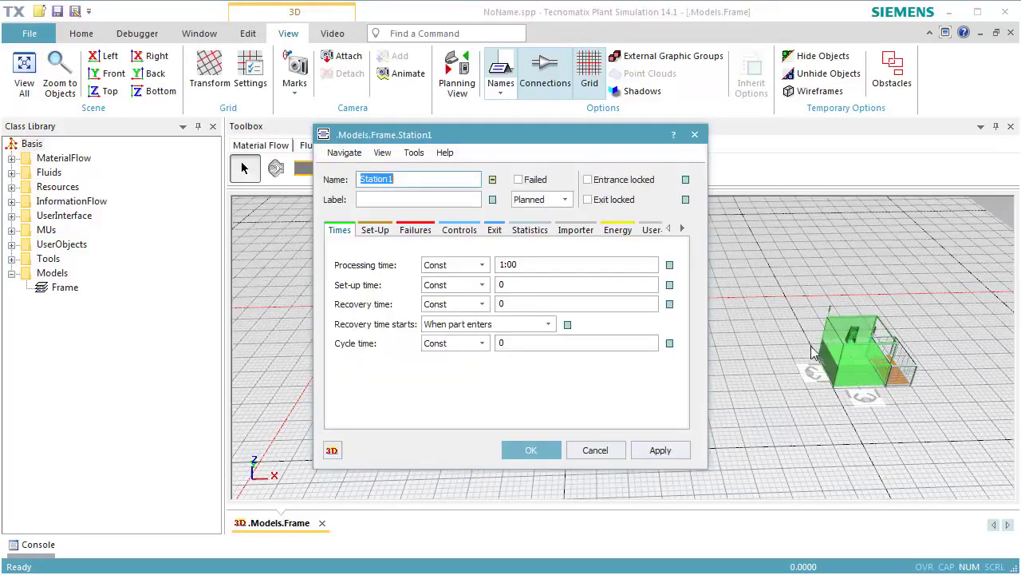
pyautogui.click(568, 231)
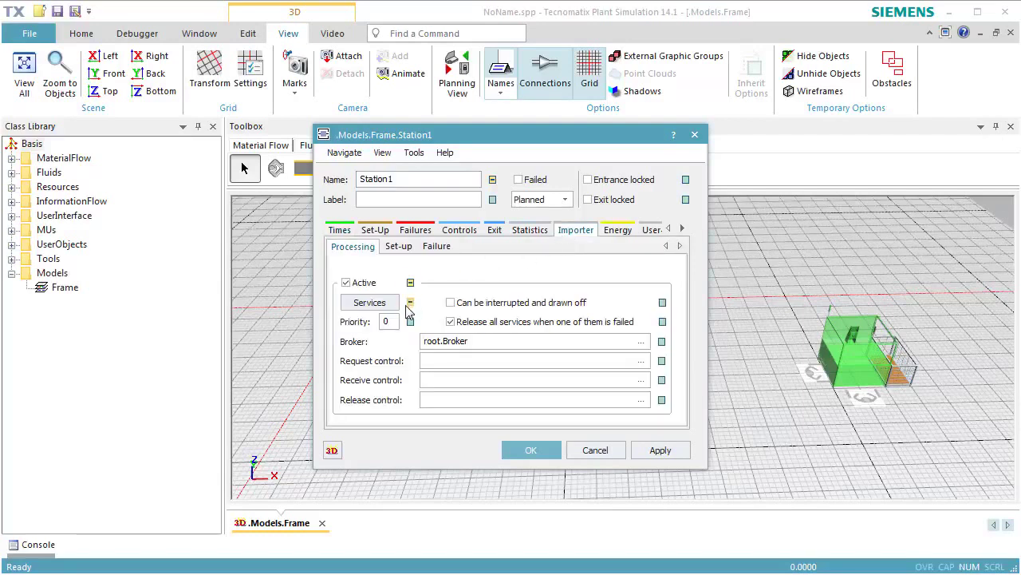
pyautogui.click(373, 304)
pyautogui.doubleClick(468, 247)
pyautogui.doubleClick(468, 247)
pyautogui.write('p')
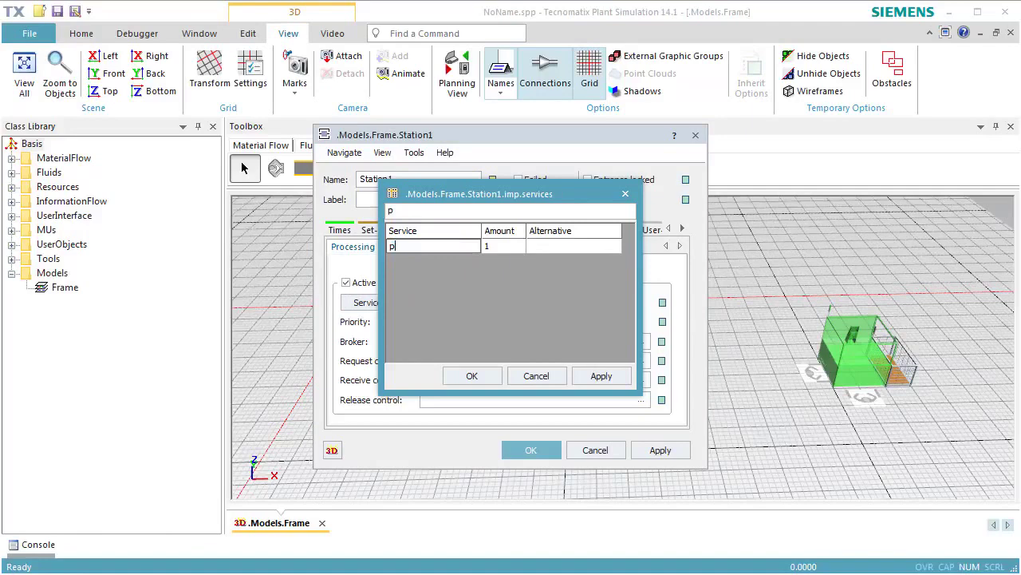
pyautogui.write('rocess')
pyautogui.click(482, 377)
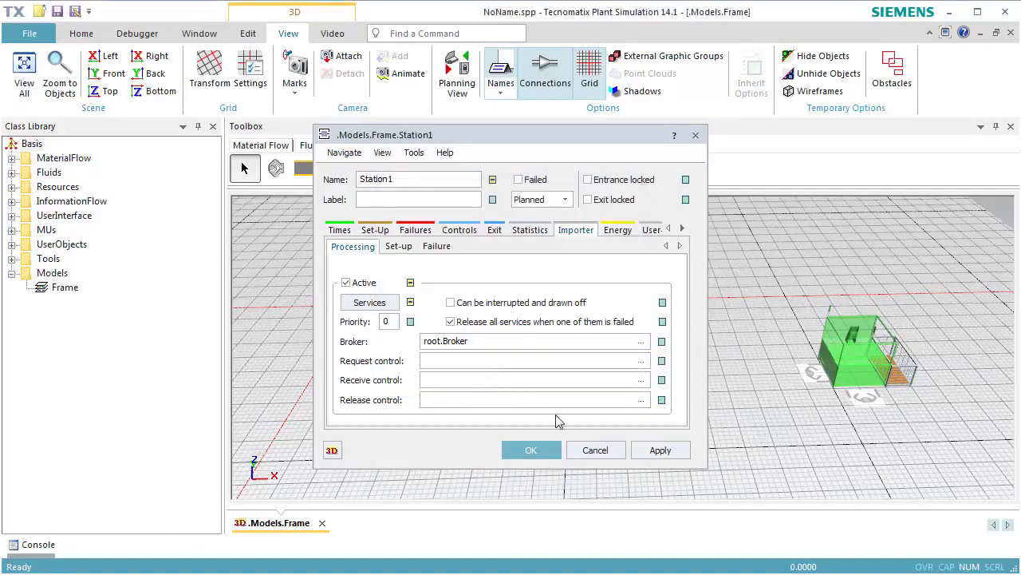
pyautogui.click(529, 449)
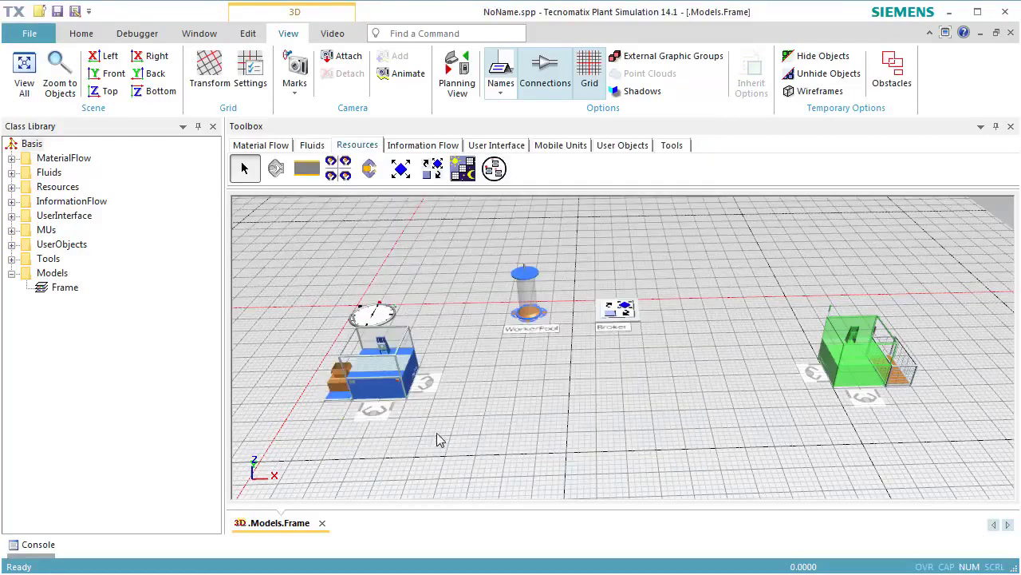
# Add 'process' as the supported service of the Workplace at Station.
pyautogui.doubleClick(380, 423)
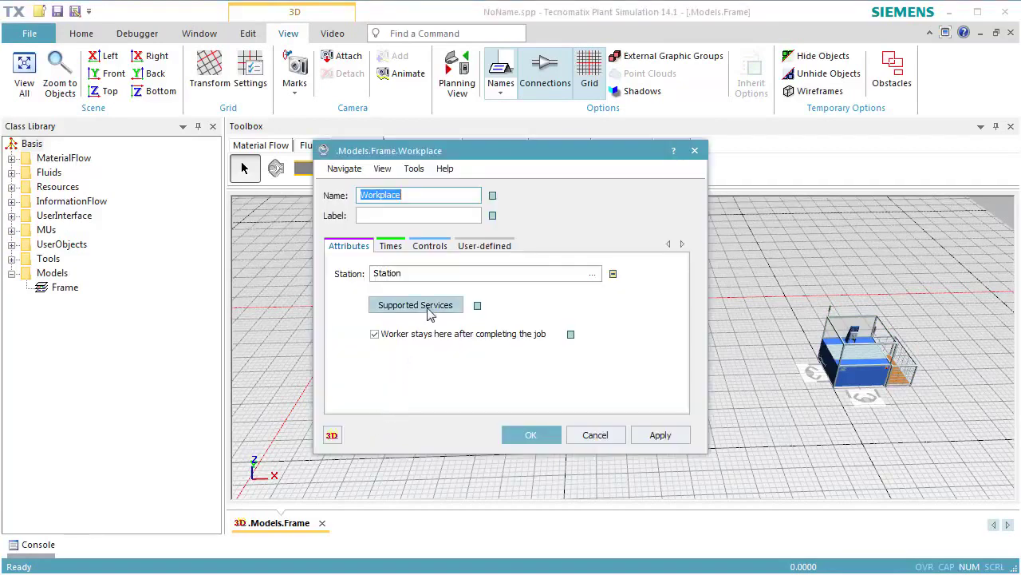
pyautogui.click(457, 313)
pyautogui.click(454, 309)
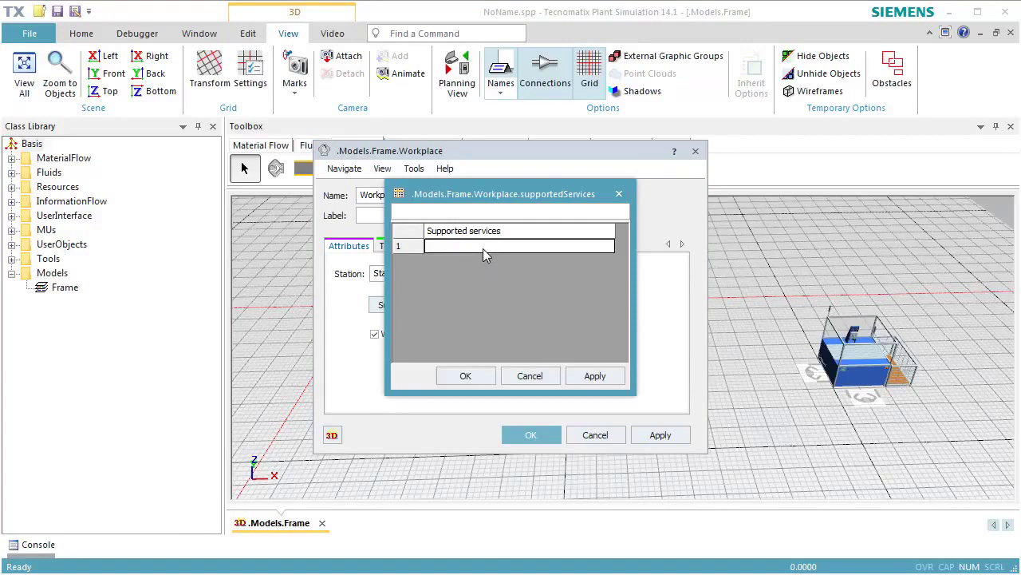
pyautogui.write('process')
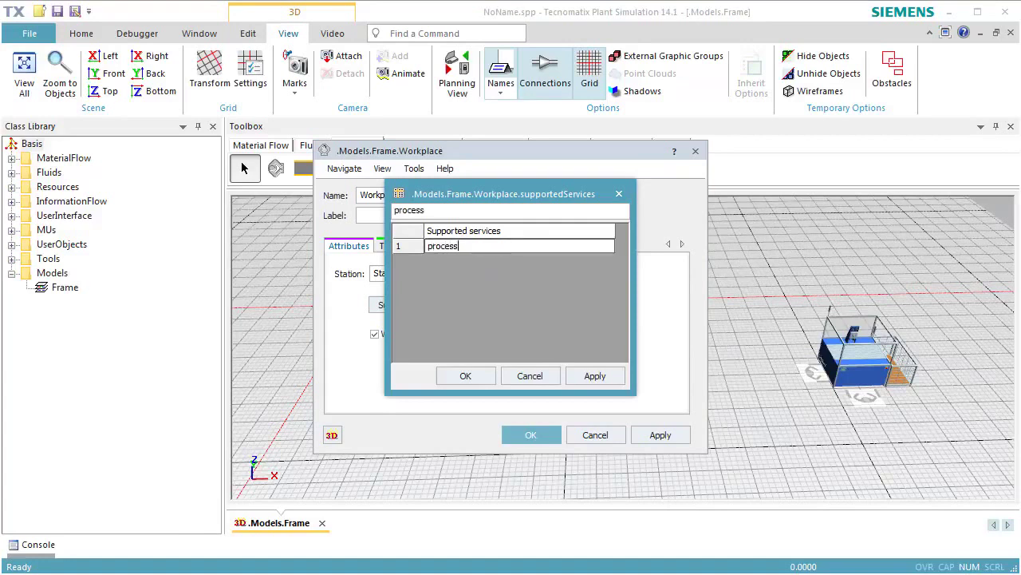
pyautogui.press('Return')
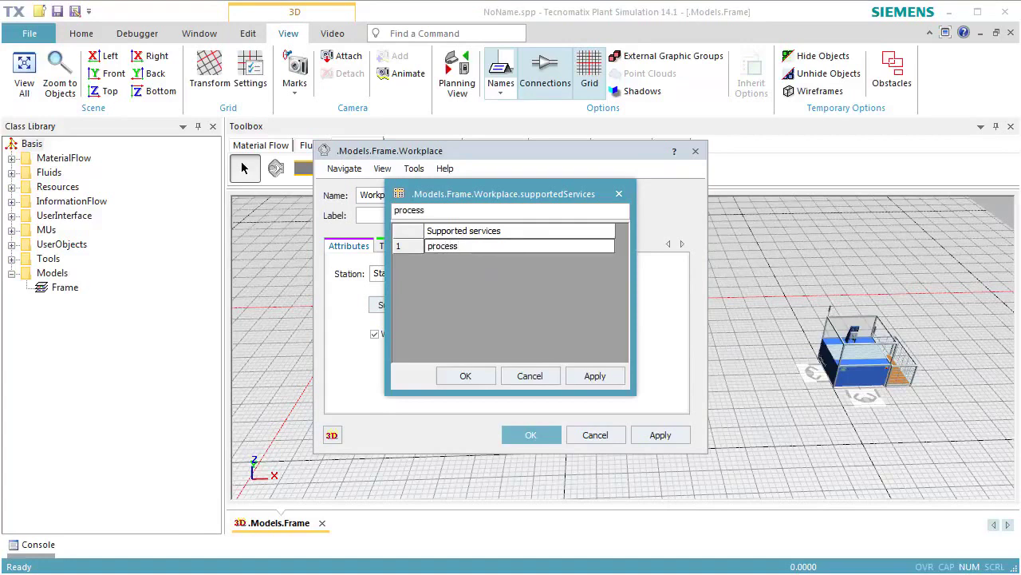
pyautogui.click(486, 378)
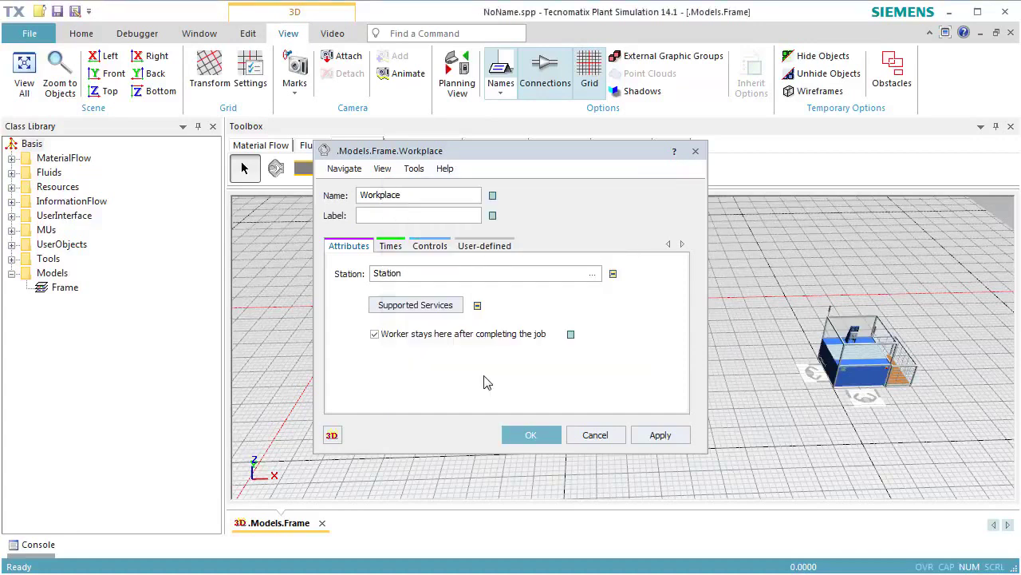
# Give Workplace1 the supported service 'carry' and close its settings.
pyautogui.click(518, 437)
pyautogui.doubleClick(429, 390)
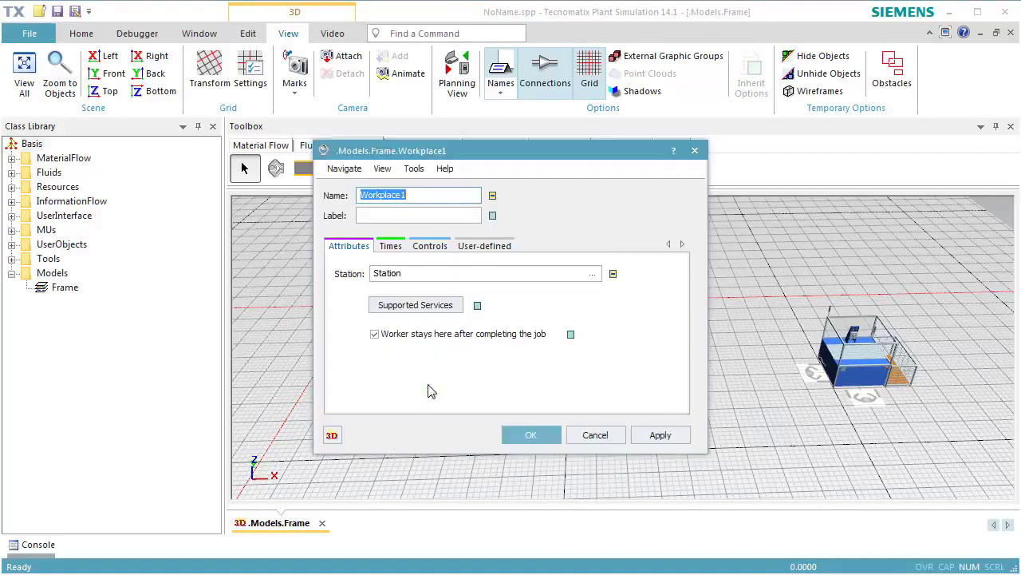
pyautogui.click(451, 306)
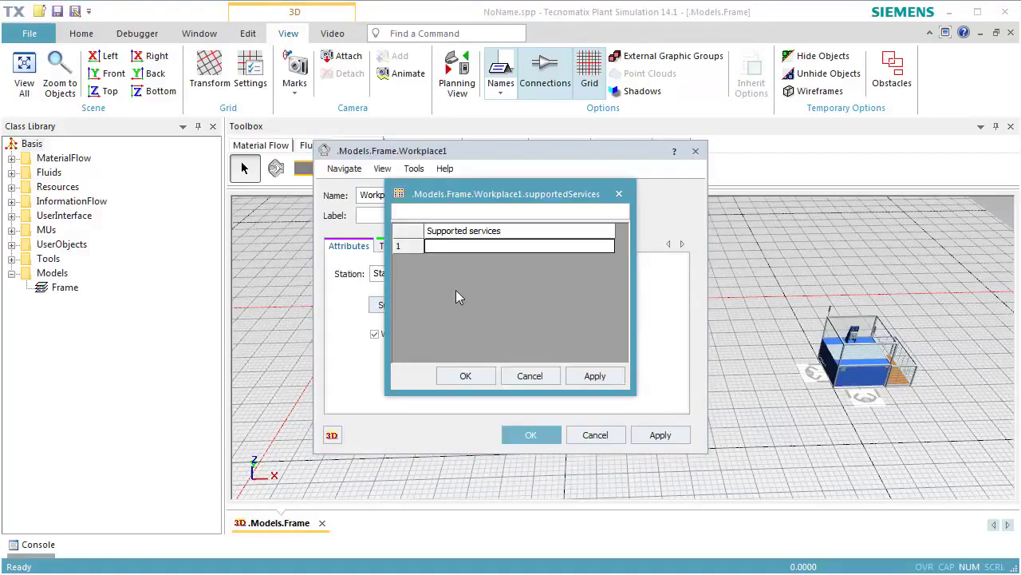
pyautogui.click(463, 249)
pyautogui.write('carry')
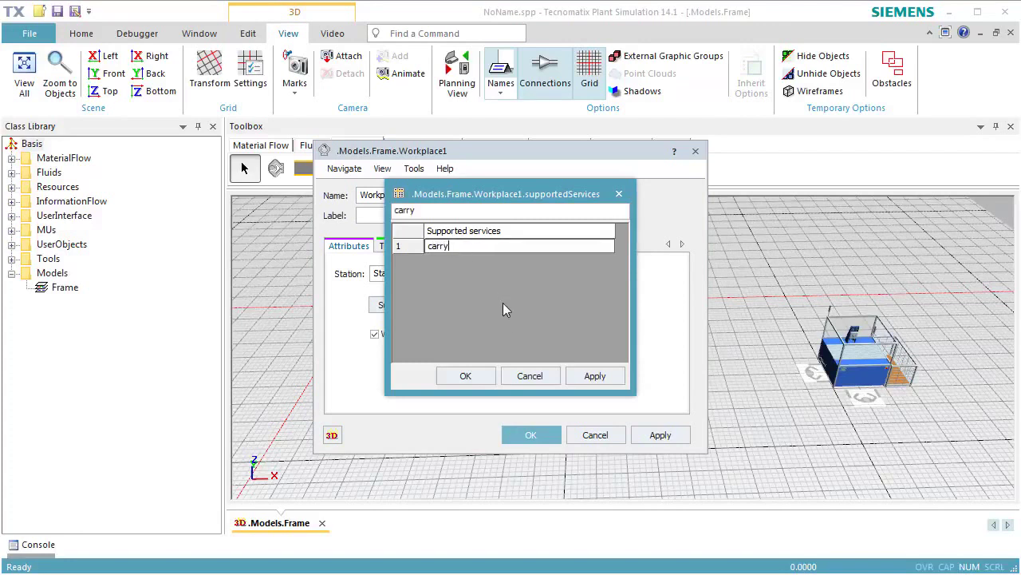
pyautogui.click(483, 375)
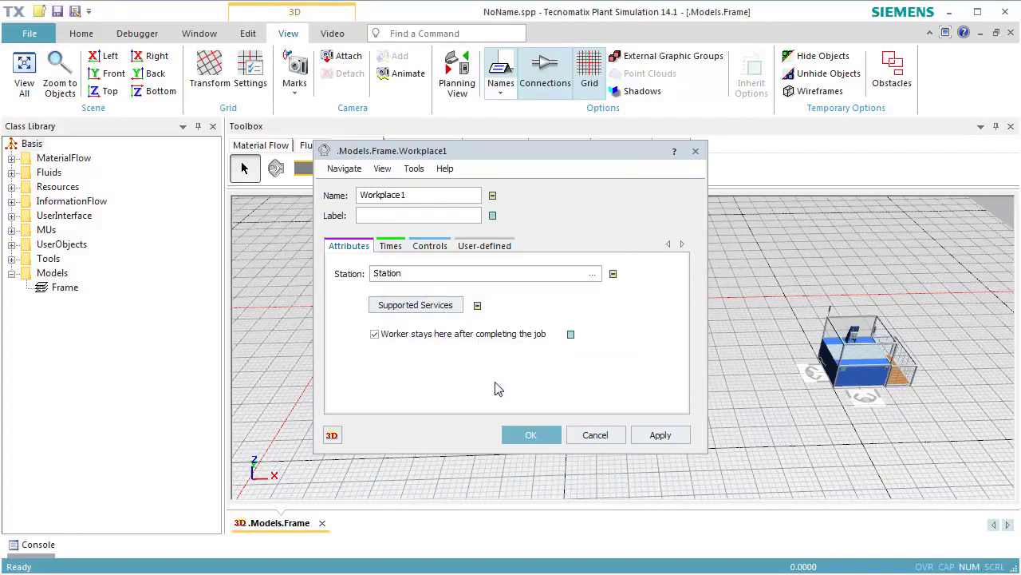
pyautogui.click(527, 436)
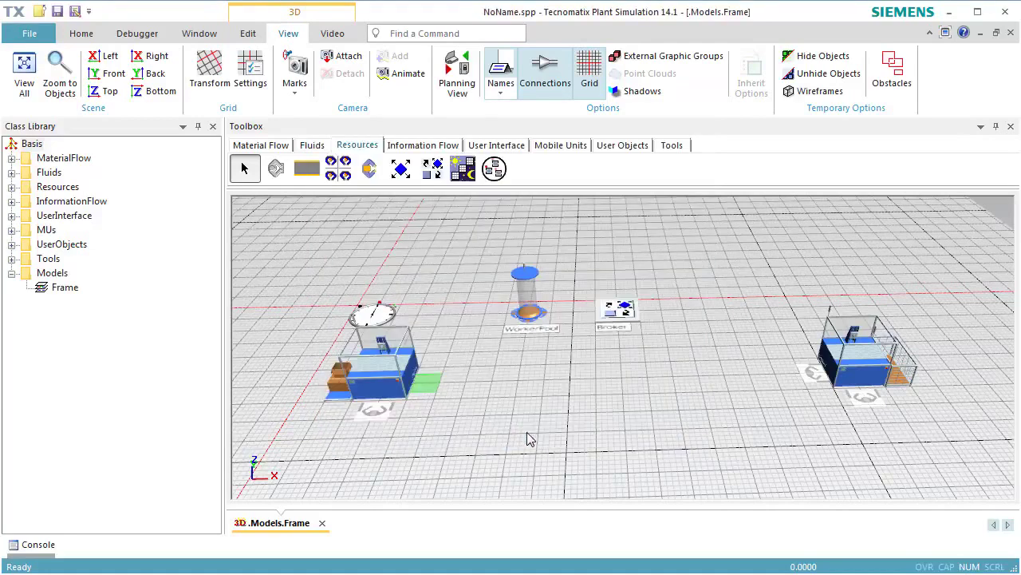
# Give Workplace2 at Station1 the supported service 'carry' and close its settings.
pyautogui.doubleClick(812, 373)
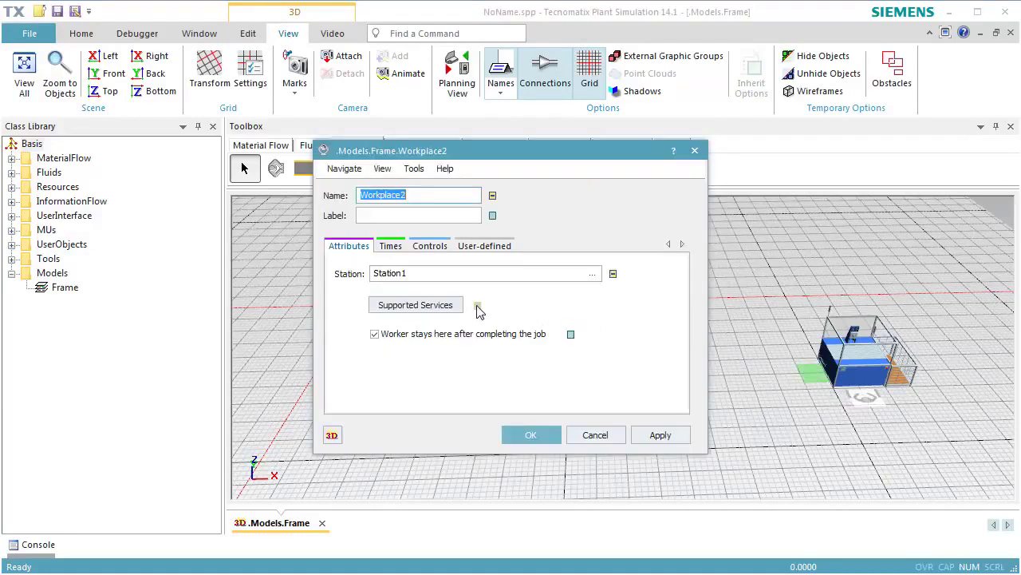
pyautogui.click(451, 307)
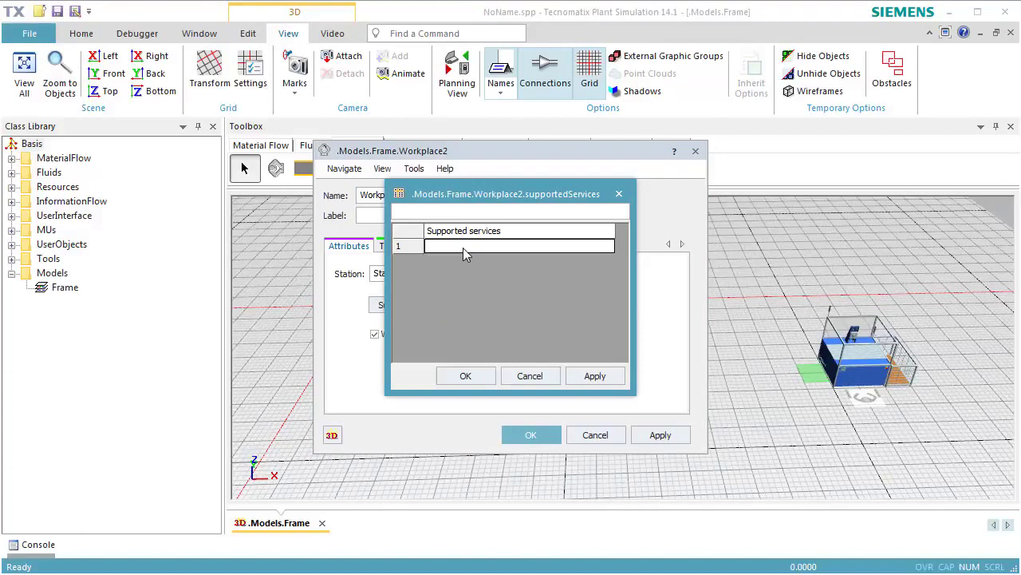
pyautogui.write('carry')
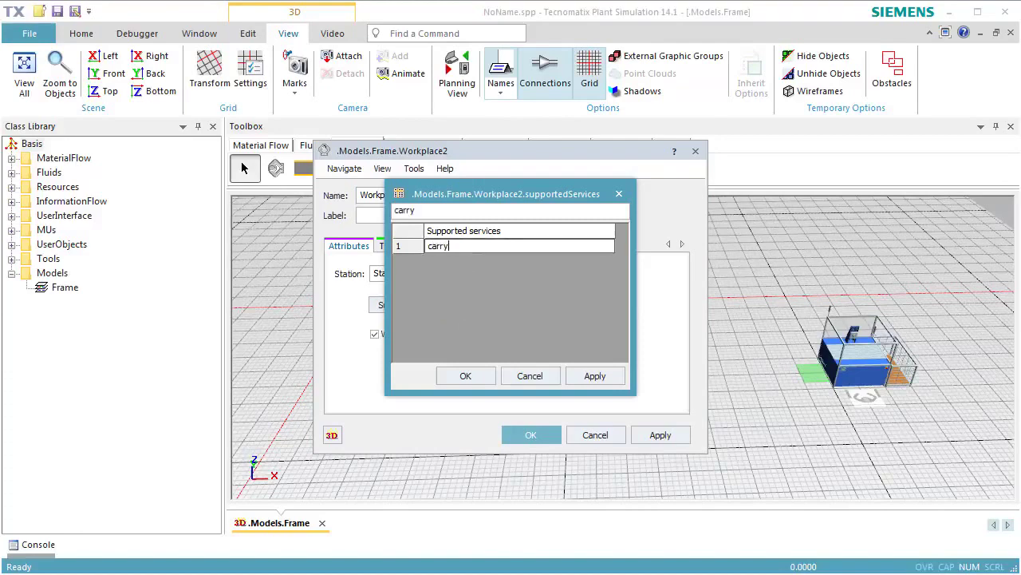
pyautogui.click(482, 375)
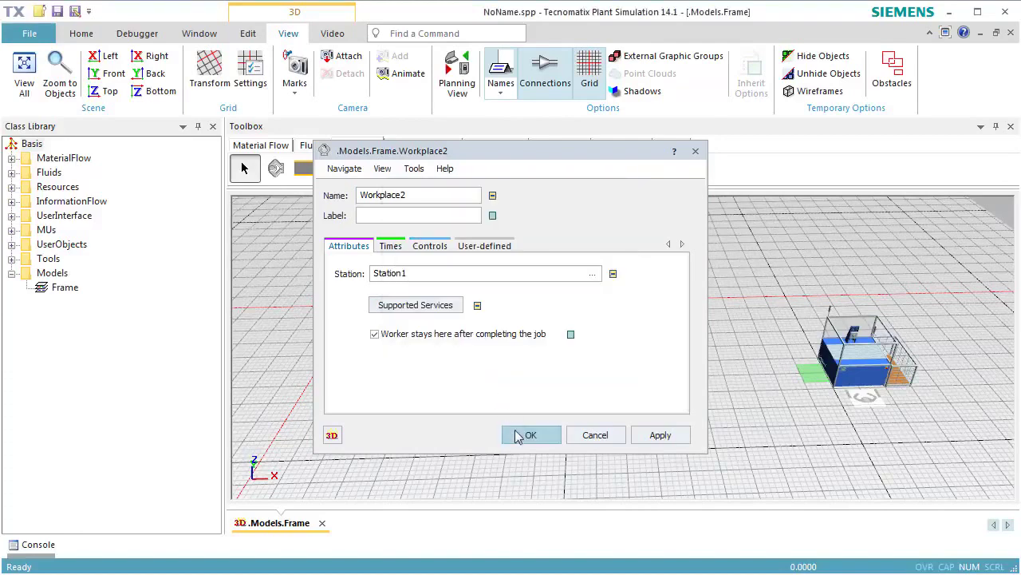
pyautogui.click(521, 438)
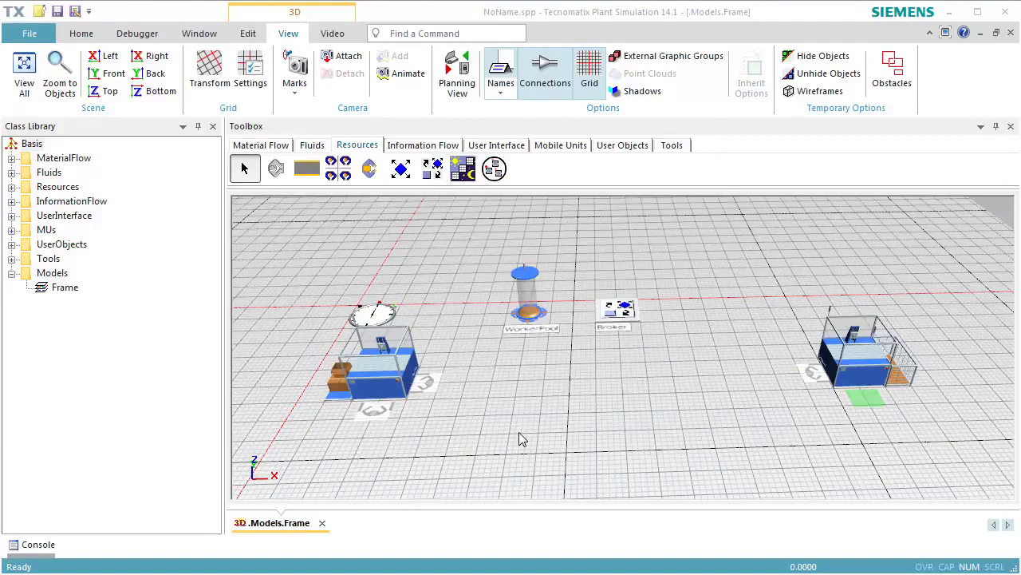
# In the WorkerPool creation table, give the Worker additional services 'carry' and 'process'.
pyautogui.doubleClick(527, 313)
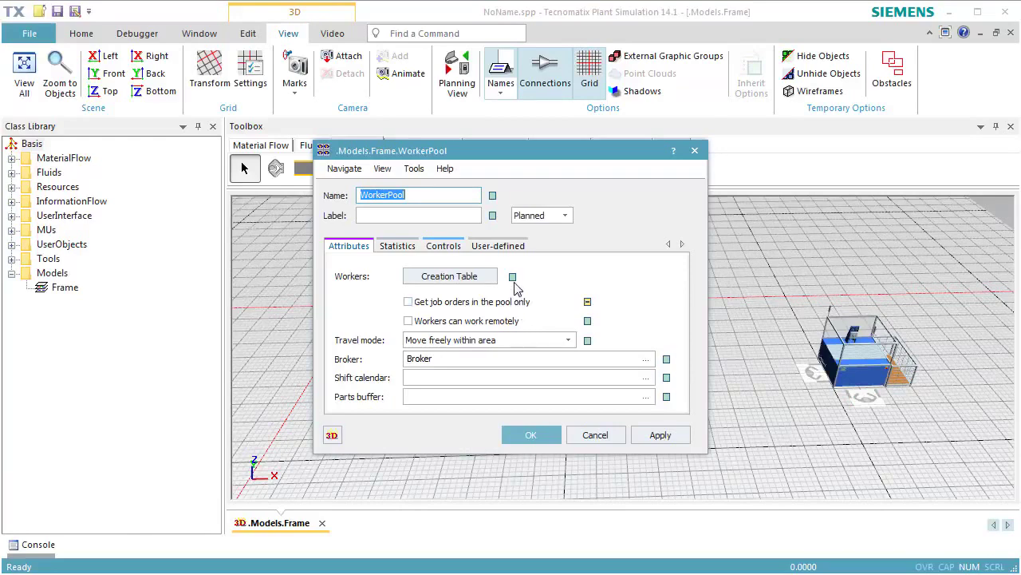
pyautogui.click(512, 276)
pyautogui.click(480, 281)
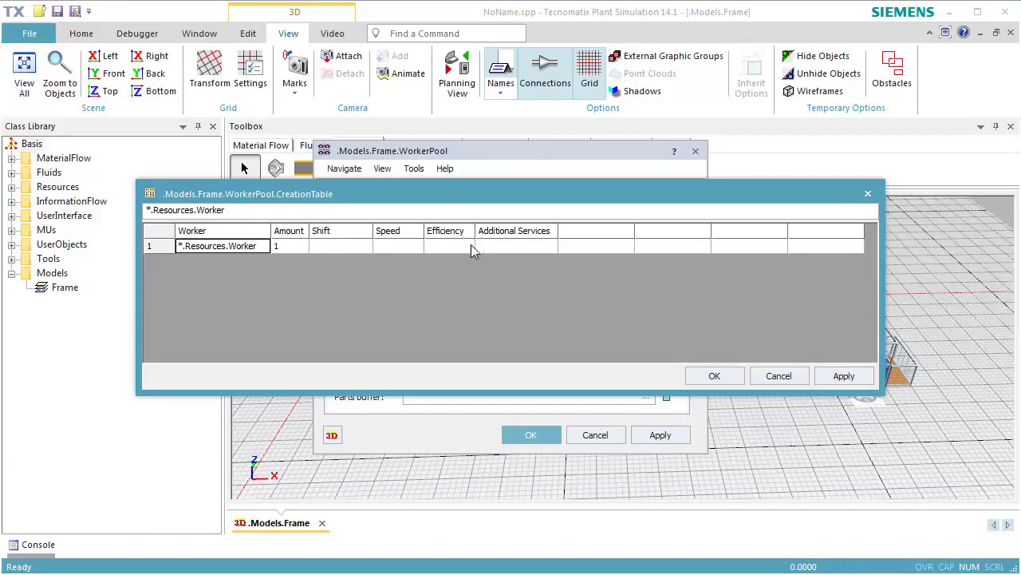
pyautogui.click(489, 247)
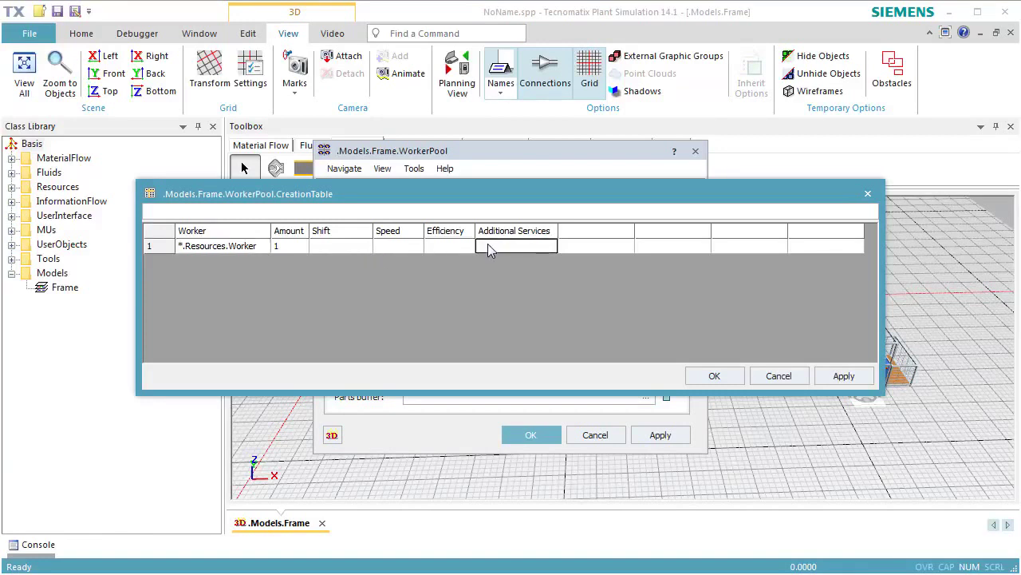
pyautogui.write('carry')
pyautogui.click(576, 248)
pyautogui.write('process')
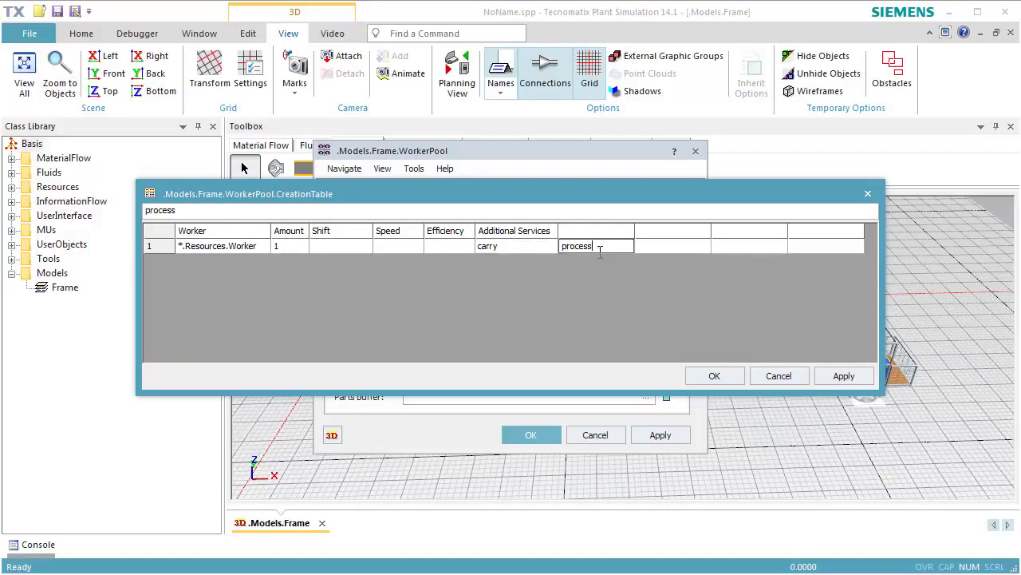
pyautogui.click(652, 250)
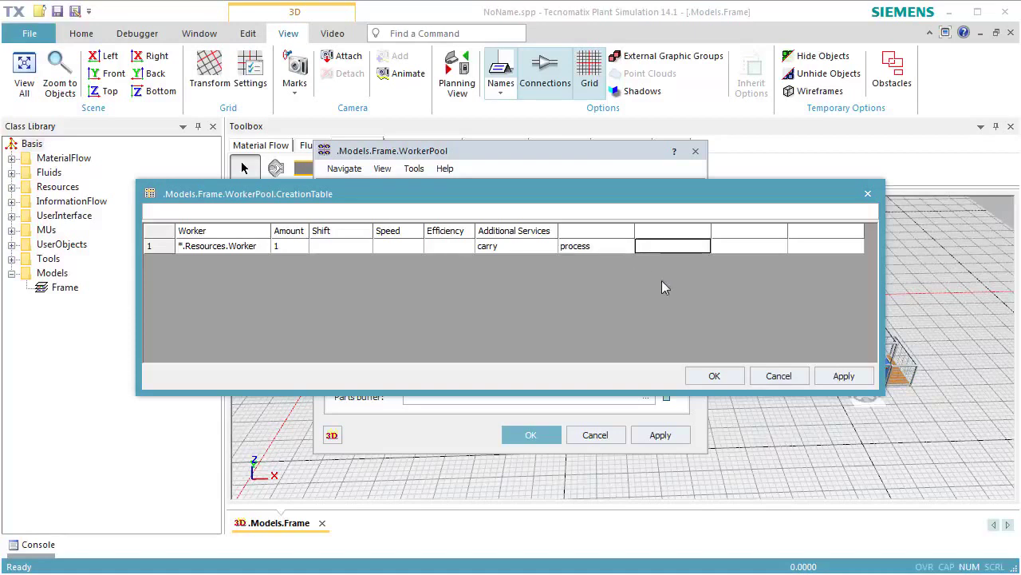
pyautogui.click(702, 377)
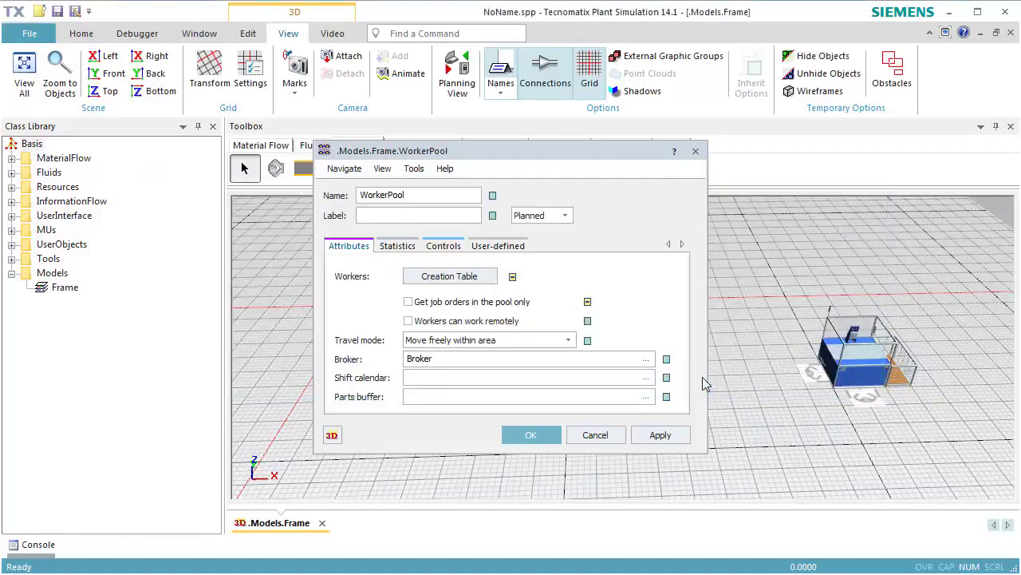
# Close the WorkerPool dialog and start the simulation run from the 3D view's mini toolbar.
pyautogui.click(532, 436)
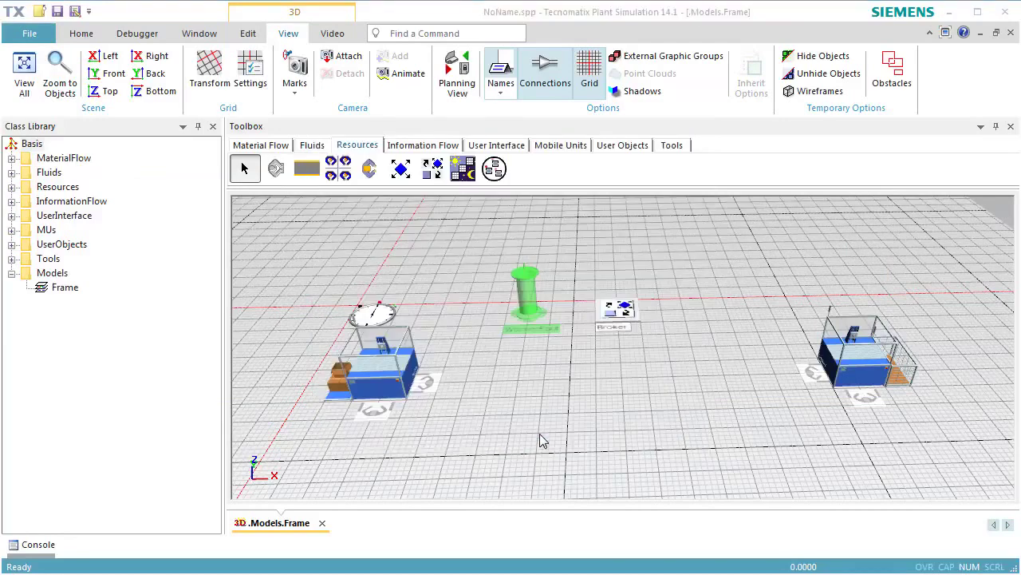
pyautogui.rightClick(533, 406)
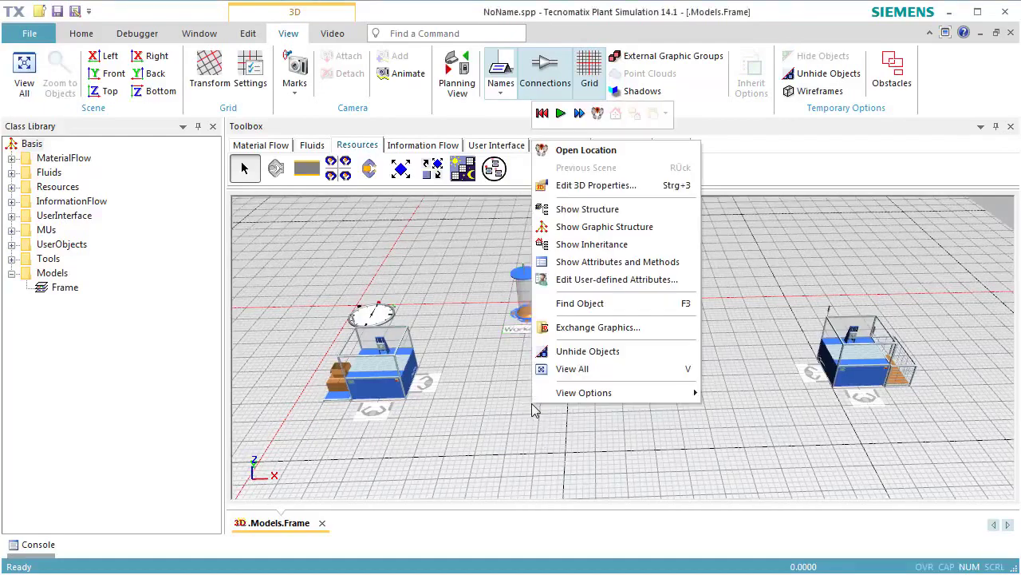
pyautogui.click(542, 112)
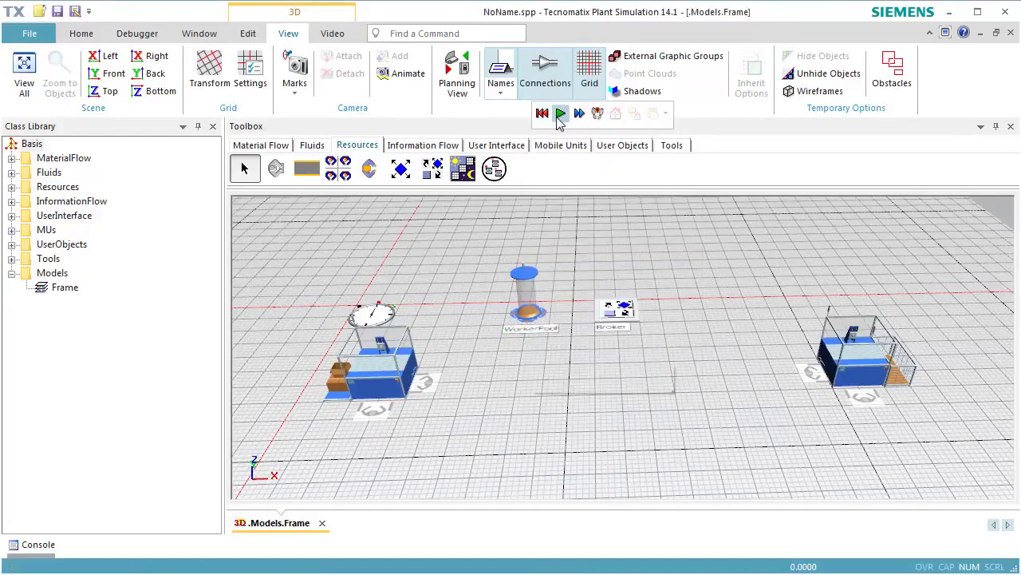
pyautogui.click(560, 114)
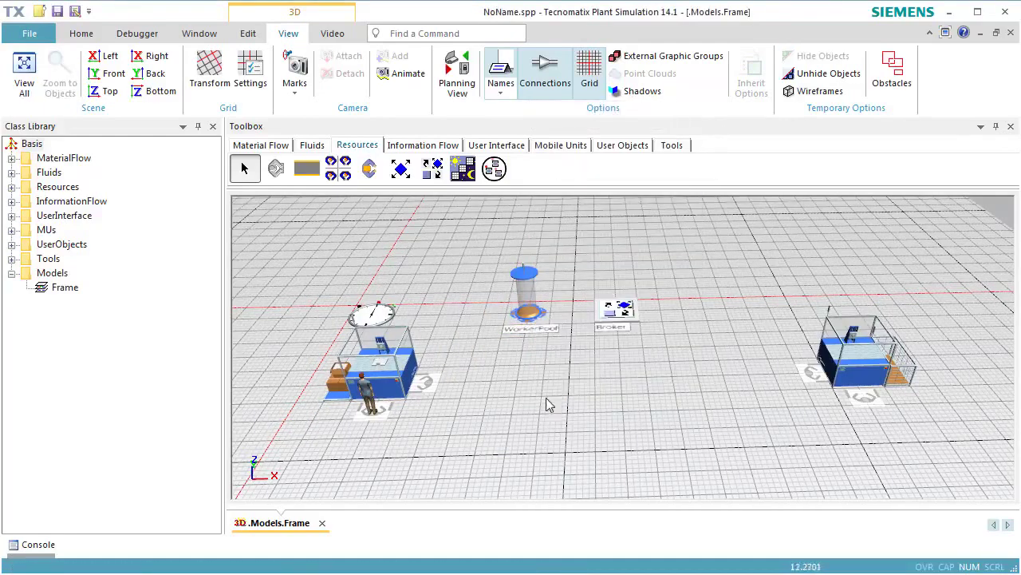